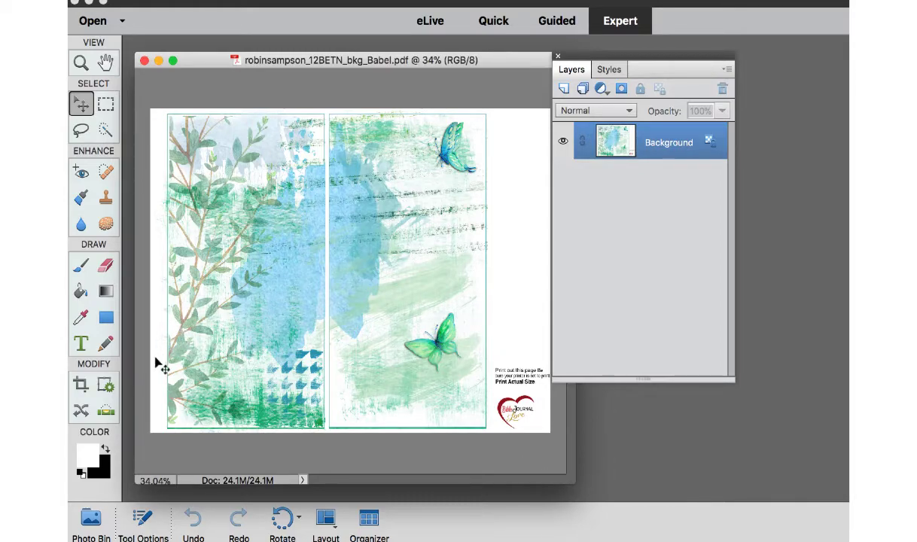
Set the foreground color to a pale pinkish grey and draw a rectangle covering the page's left panel.
click(89, 455)
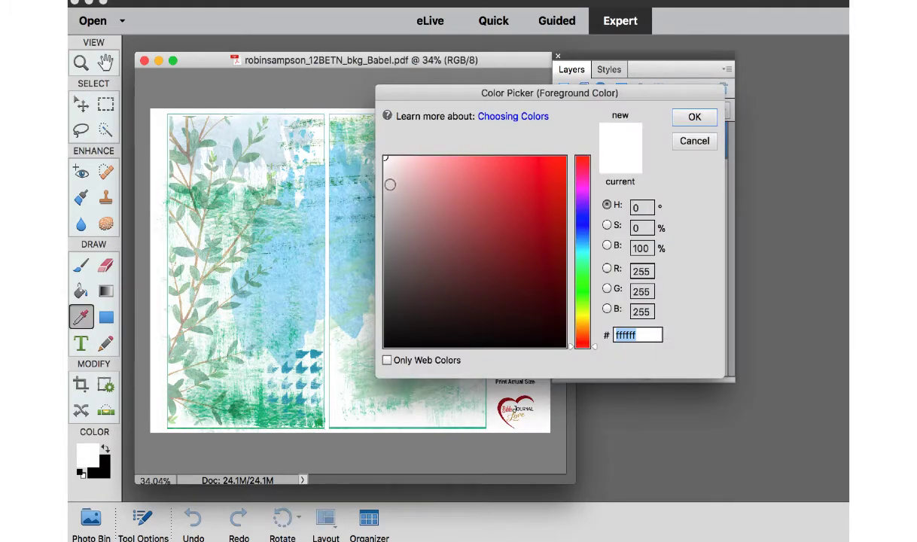
click(370, 182)
click(701, 121)
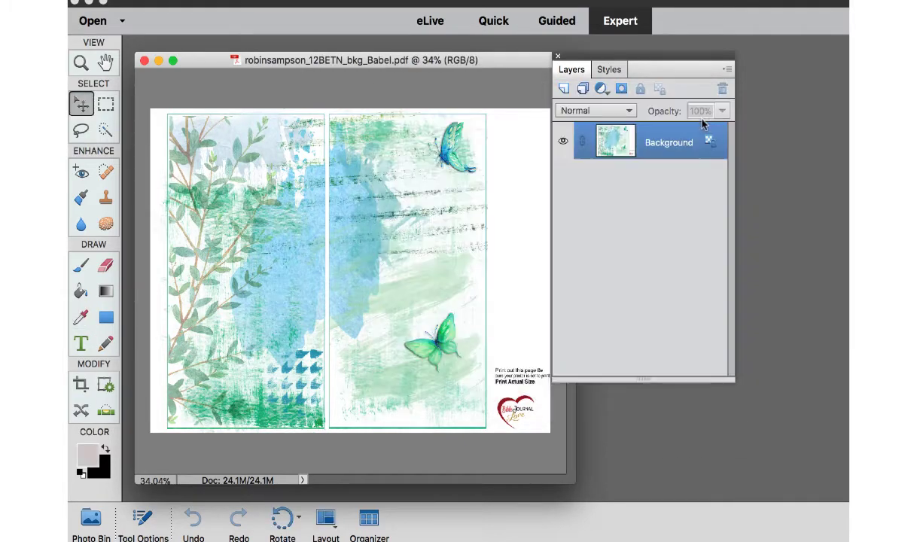
click(106, 319)
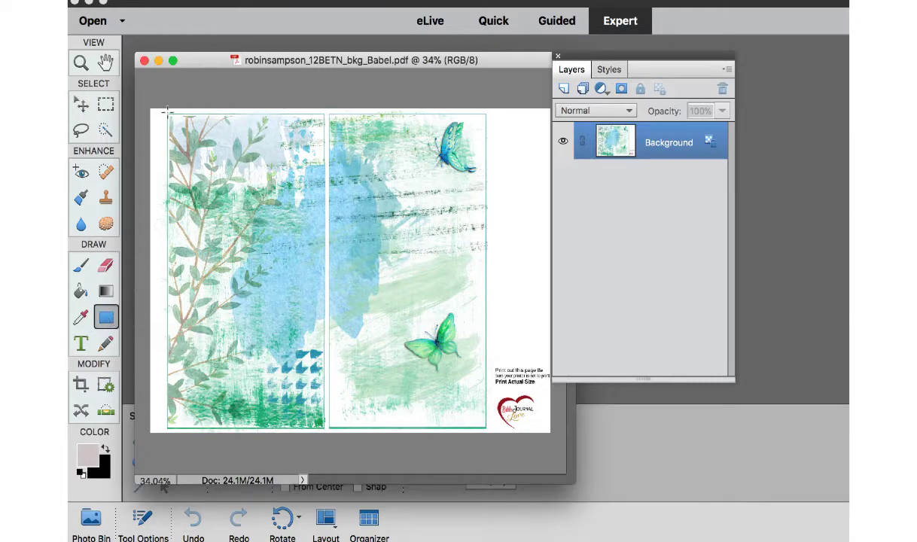
drag(167, 112, 324, 428)
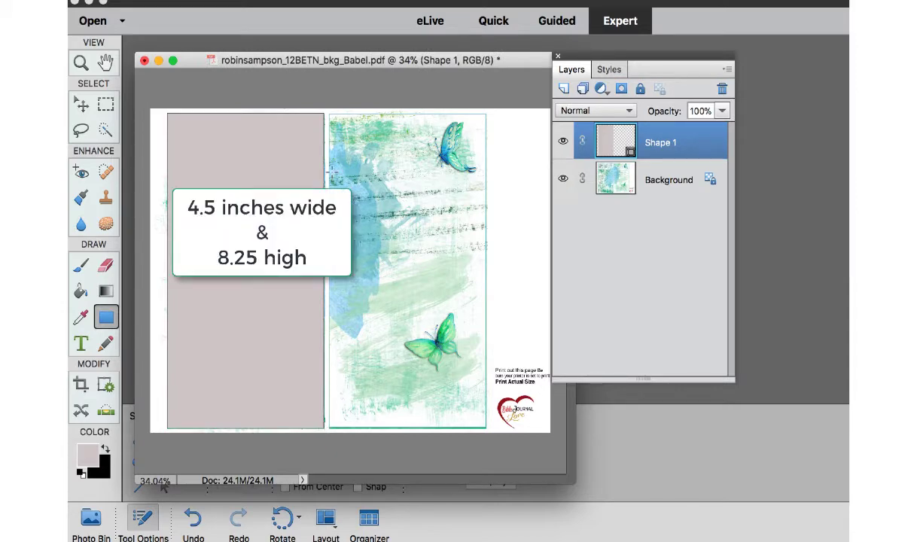
Duplicate the rectangle's layer and move the copy over the page's right panel.
click(80, 105)
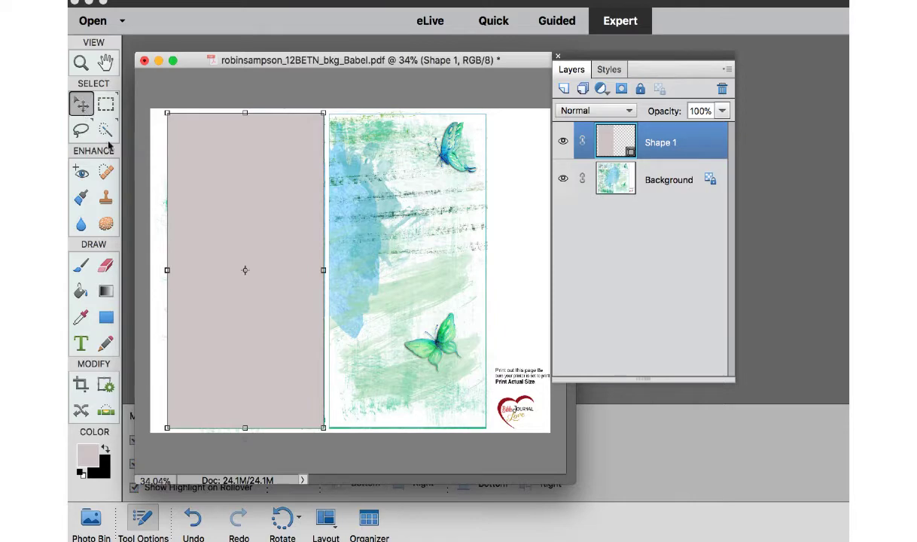
click(258, 259)
key(super+j)
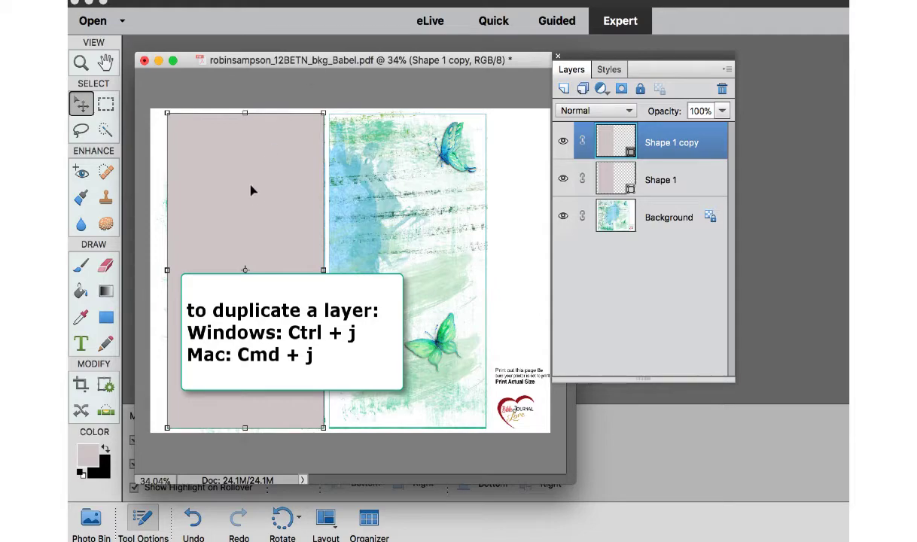
drag(252, 190, 414, 192)
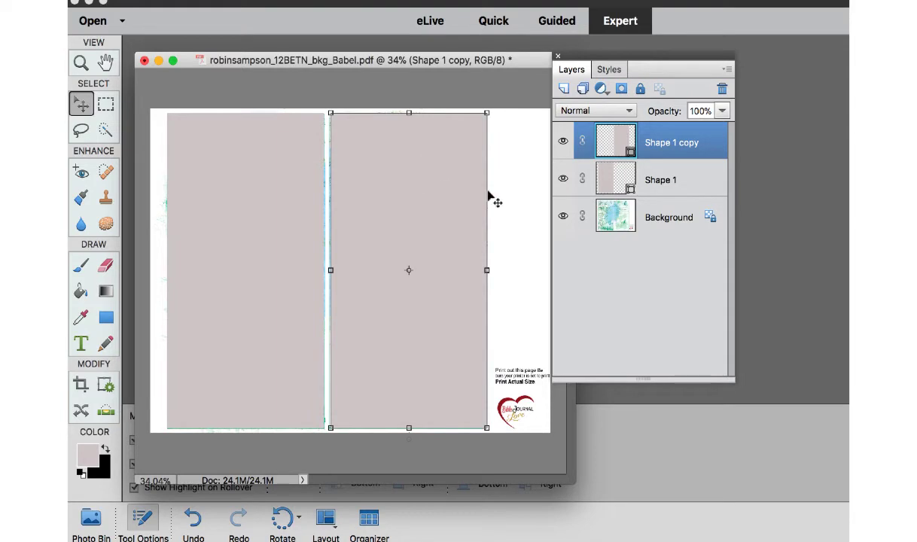
Hide the Background layer to see the two rectangles alone, then hide both shape layers and show the Background again.
click(563, 216)
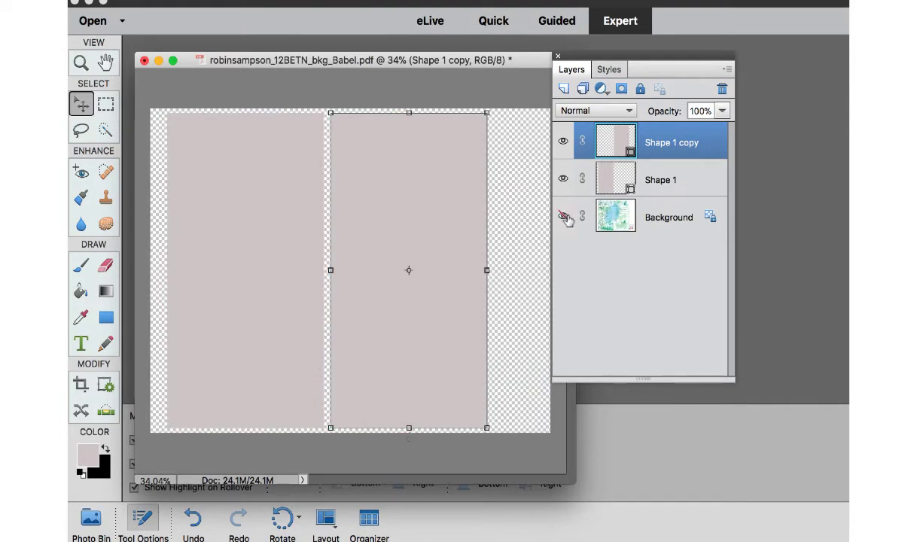
click(595, 216)
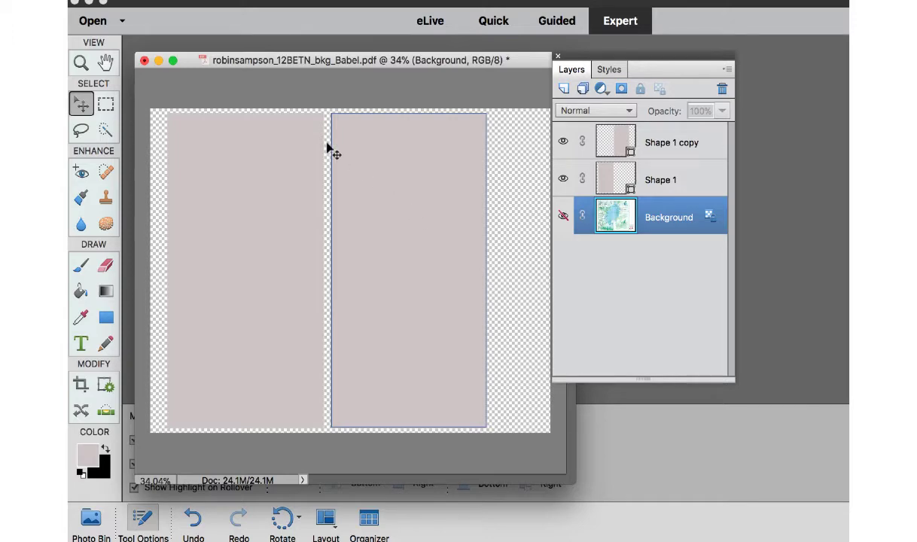
click(563, 179)
click(563, 140)
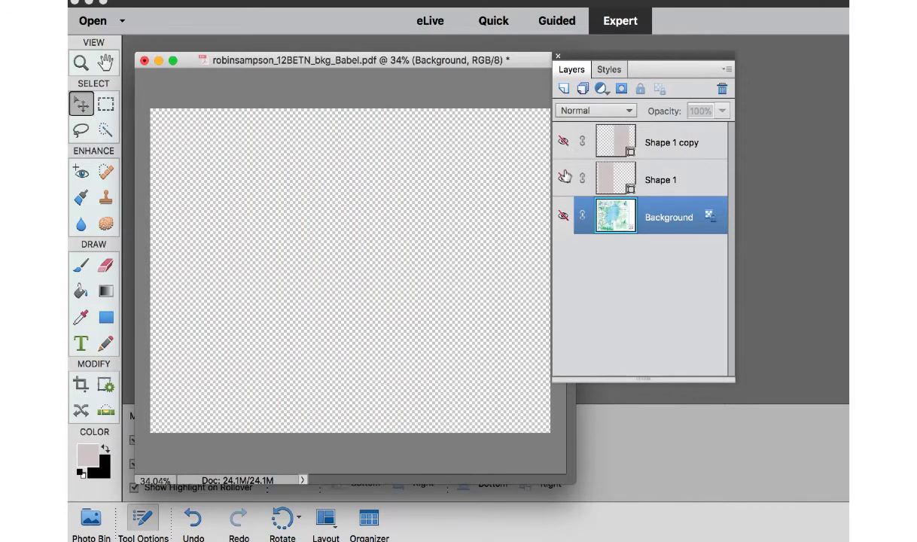
click(564, 216)
Delete the Shape 1 and Shape 1 copy layers.
click(675, 145)
shift+click(676, 180)
key(Delete)
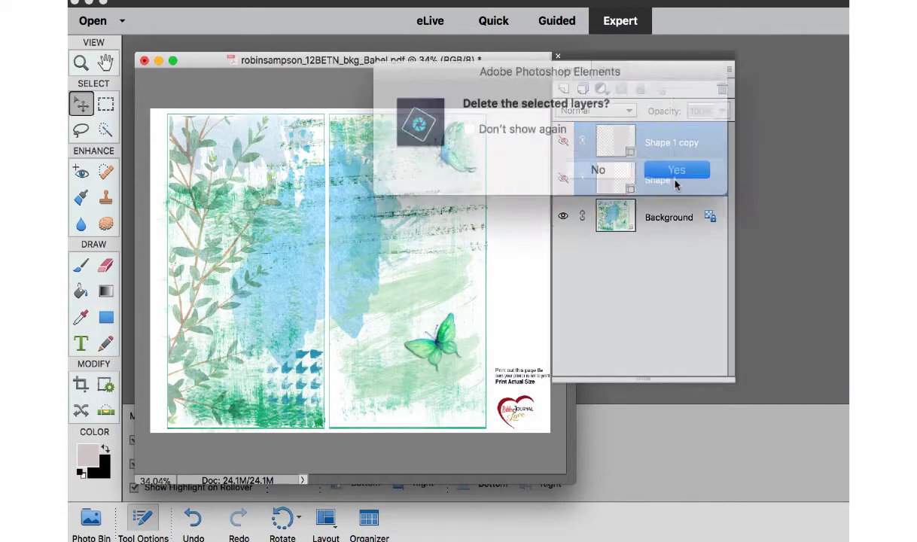
click(668, 165)
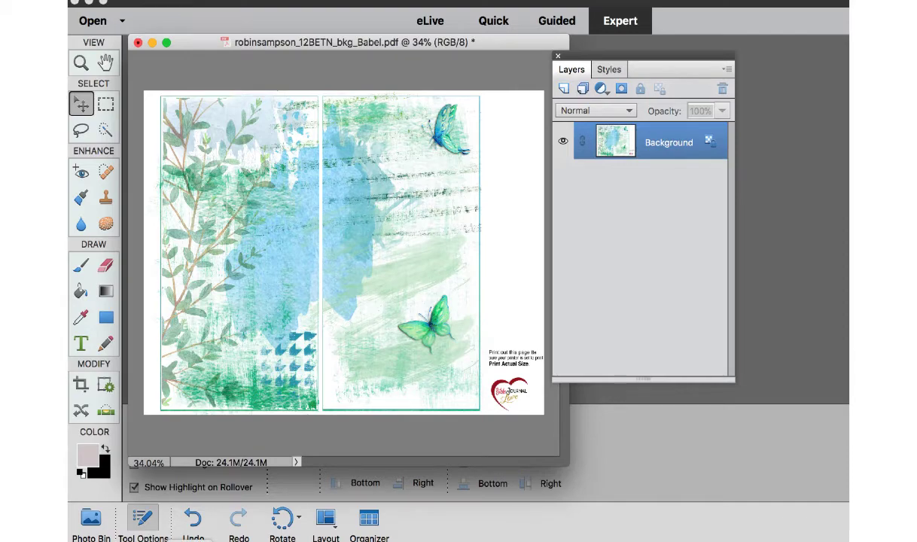
Switch to the browser and look through the background PDFs on the Printables 2: TN Backgrounds page.
right_click(190, 541)
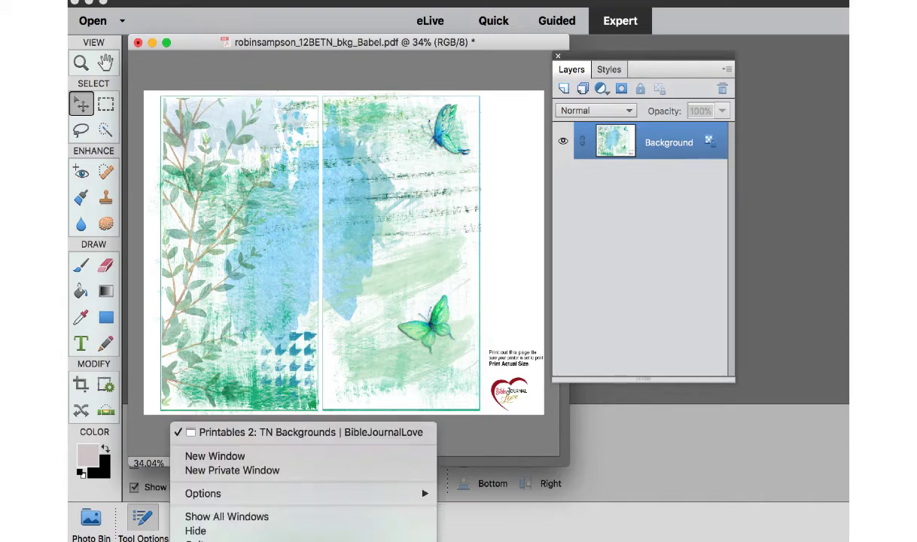
click(256, 431)
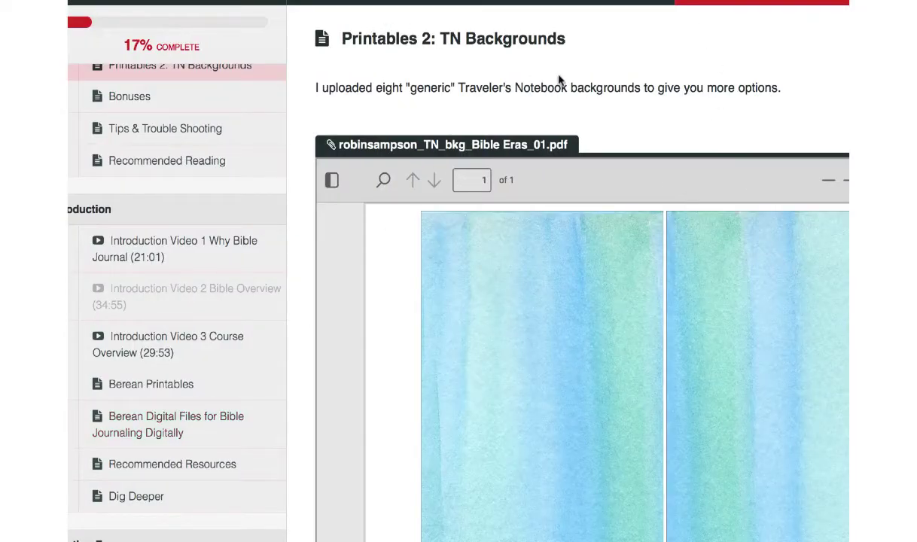
scroll(558, 81, down, 10)
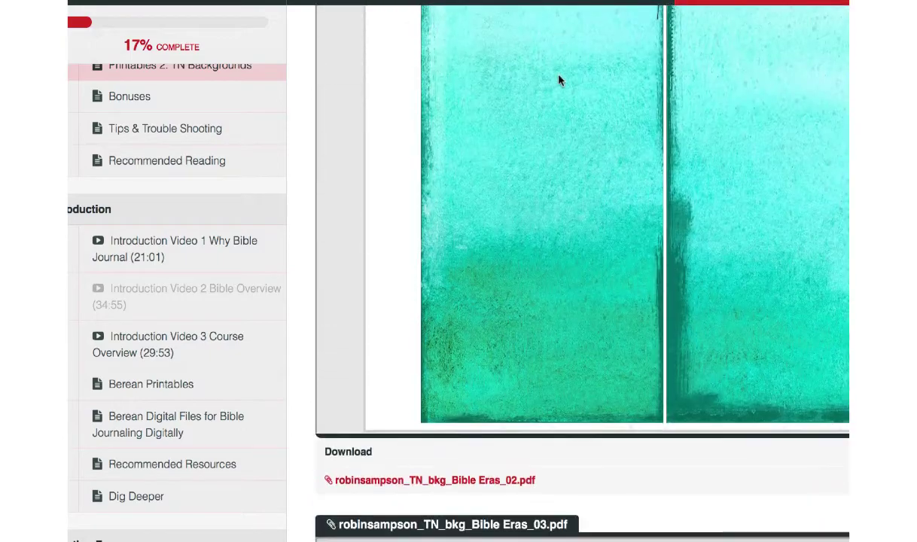
scroll(559, 80, down, 12)
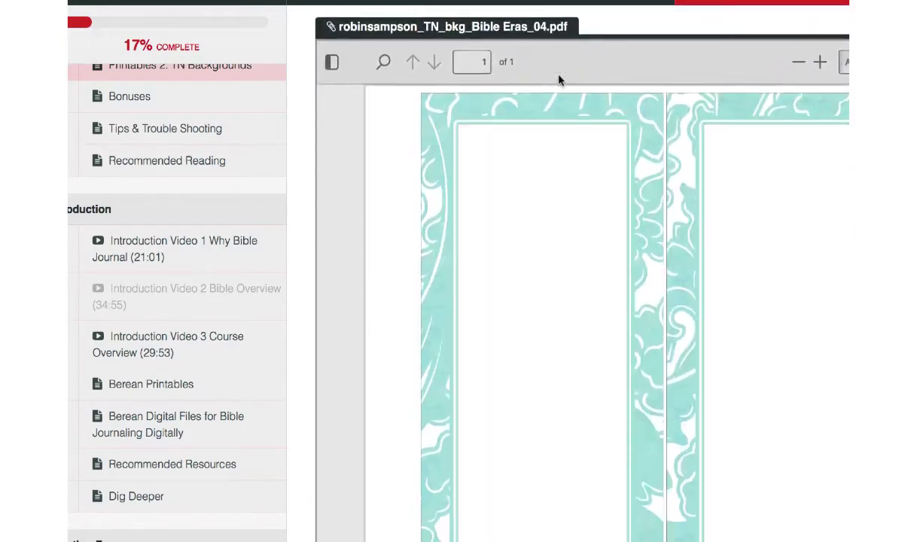
scroll(559, 81, down, 12)
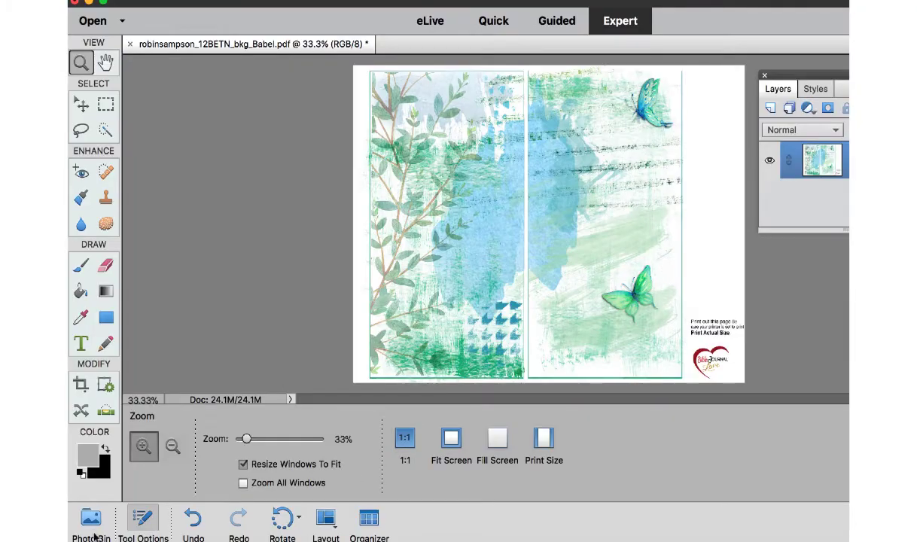
Add the open image of the group of bearded men to the page and position it in the lower part of the left panel.
click(92, 527)
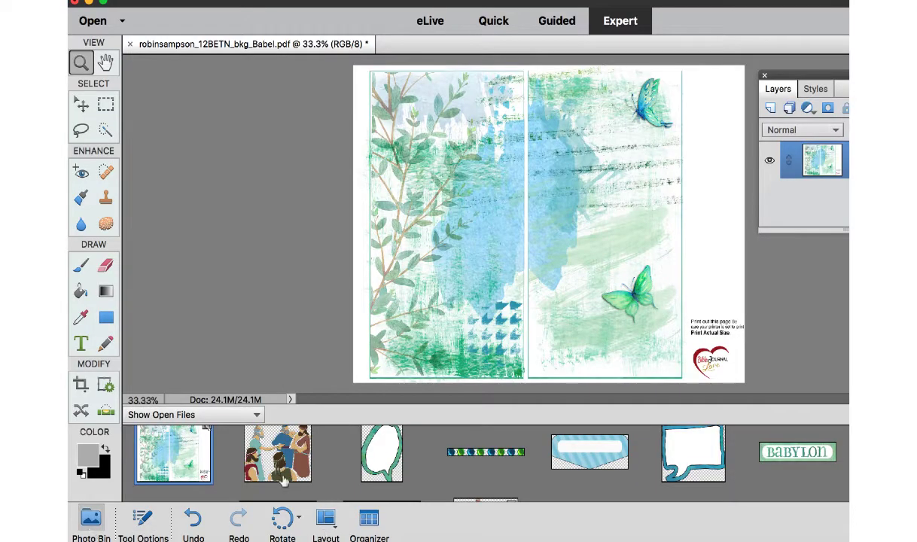
drag(277, 454, 449, 299)
drag(584, 213, 440, 252)
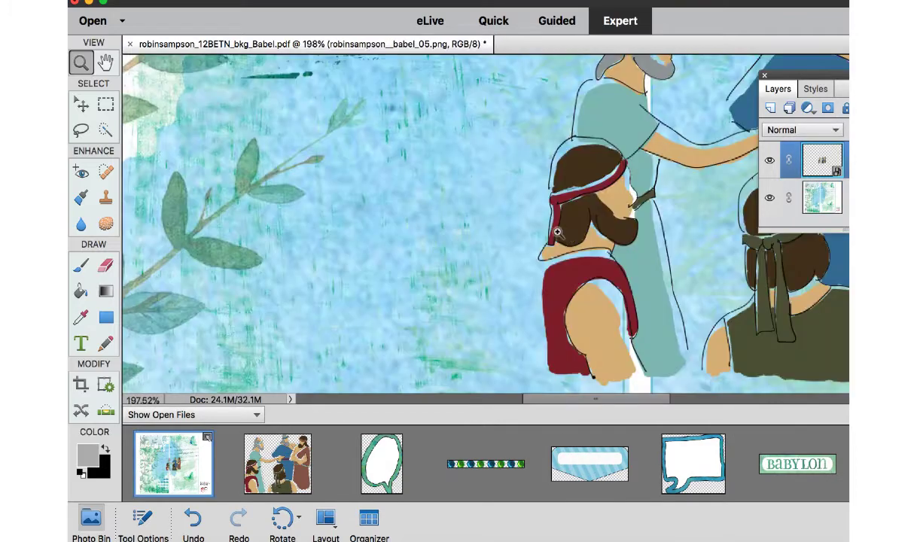
key(super+minus)
key(super+minus)
key(super+minus)
key(super+minus)
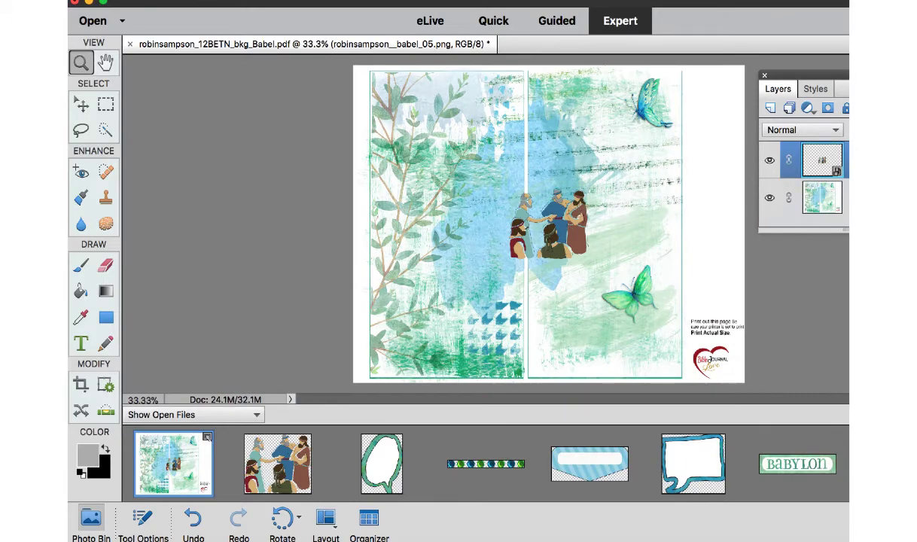
click(80, 104)
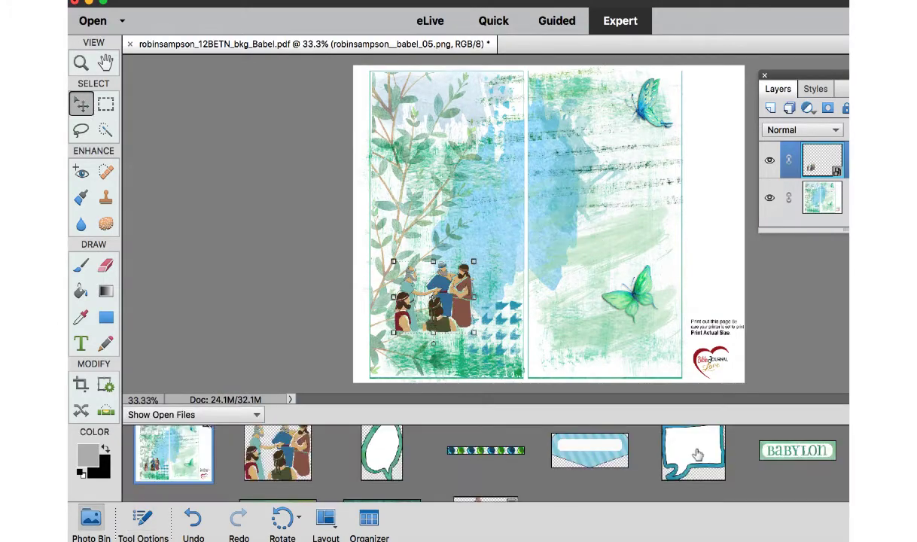
Add the blue rectangular speech bubble to the page and place it just above the men on the left panel.
drag(697, 454, 517, 230)
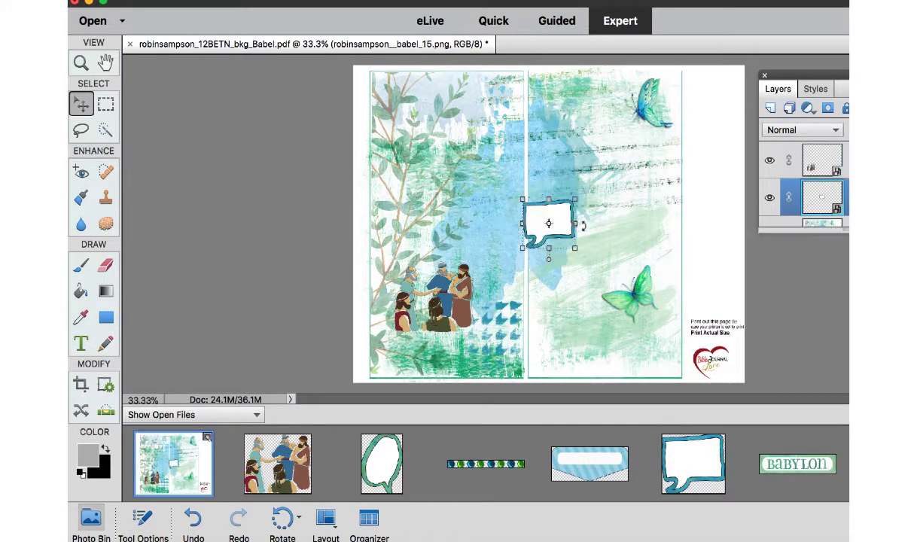
drag(565, 209, 509, 223)
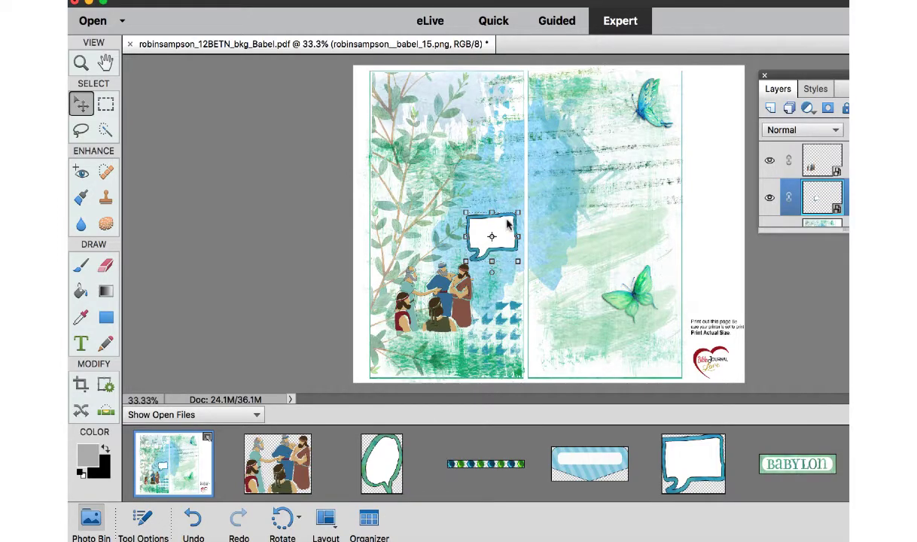
Copy the French translation "Qu'est-ce que vous avez dit? Je ne comprends pas?" from the browser and return to Photoshop Elements.
click(204, 540)
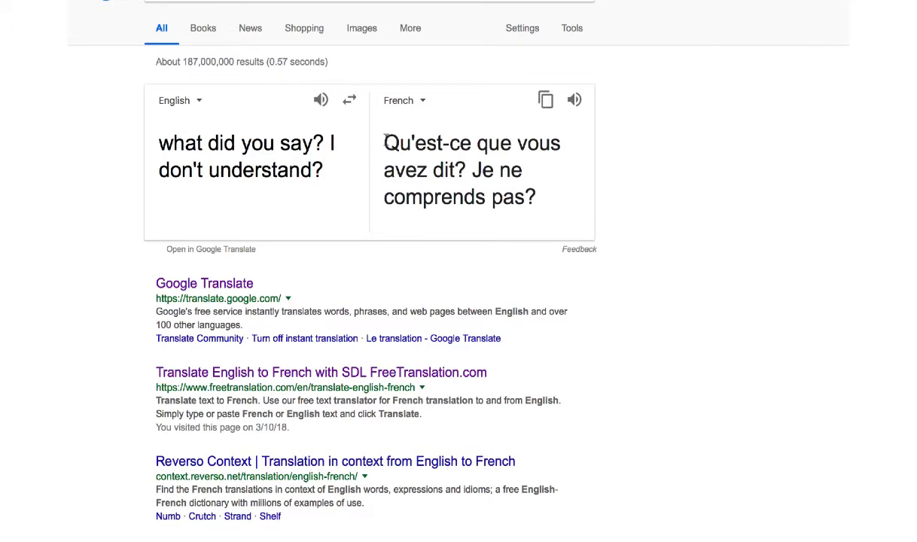
drag(384, 143, 572, 197)
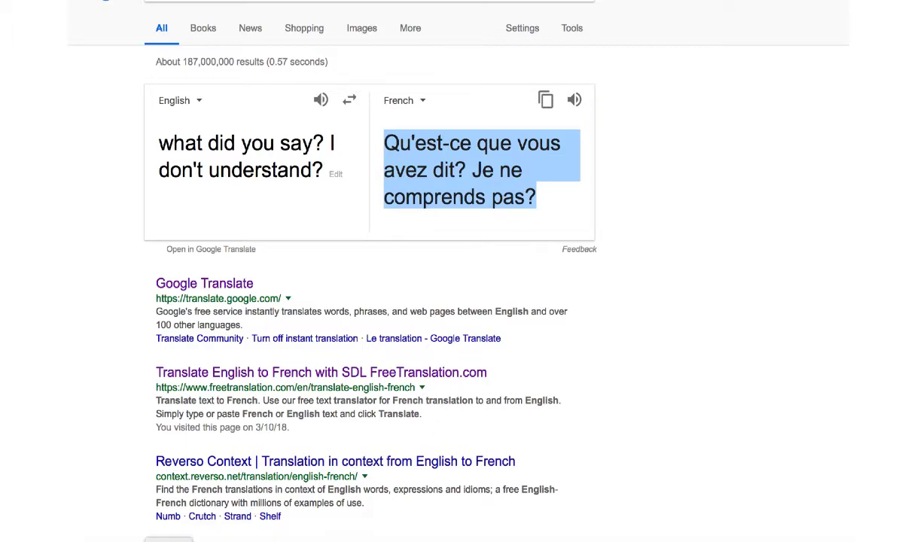
click(138, 541)
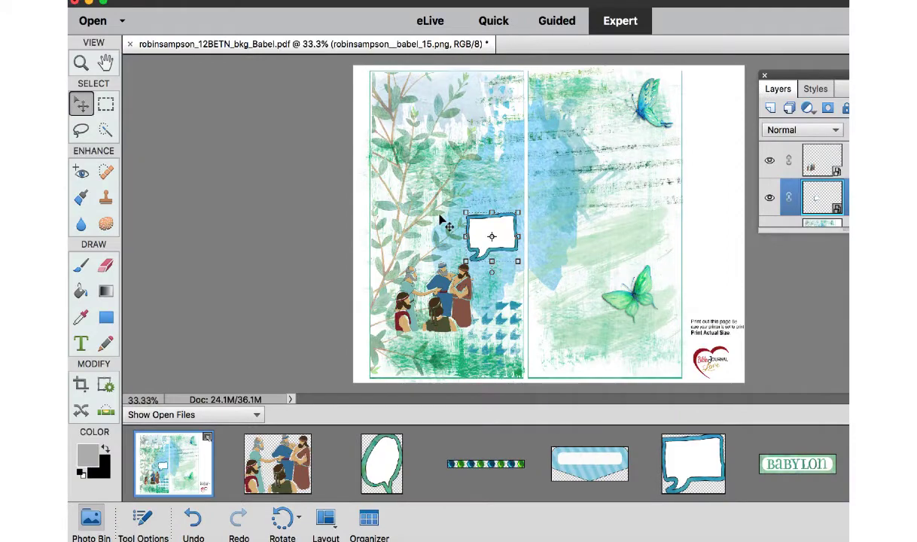
Create a horizontal text box about 1.02 by 0.52 in inside the blue speech bubble and insert the copied French text.
key(super+equal)
key(super+equal)
key(super+equal)
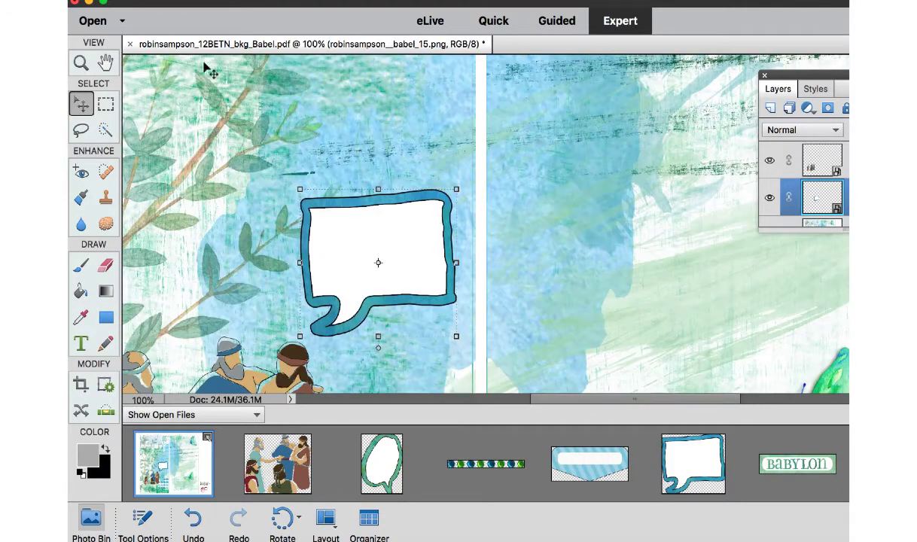
click(81, 343)
drag(324, 225, 432, 280)
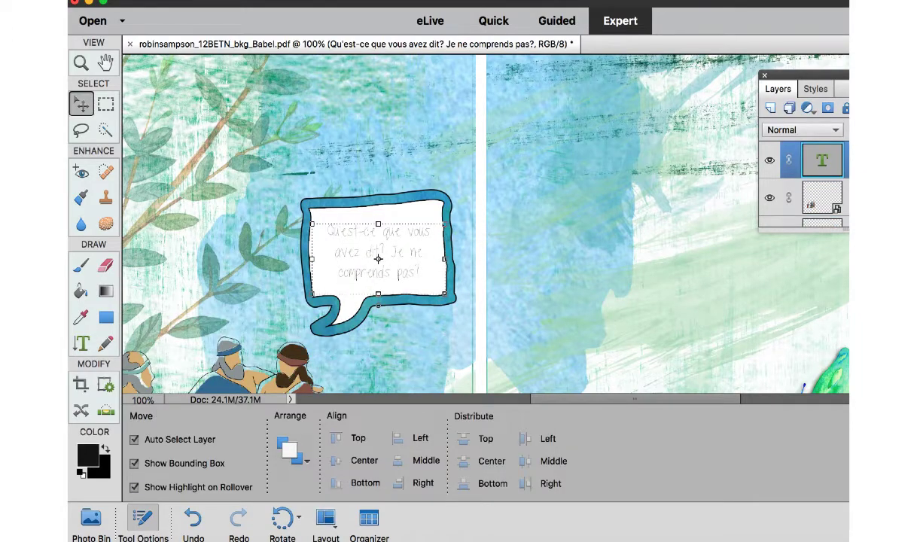
click(848, 416)
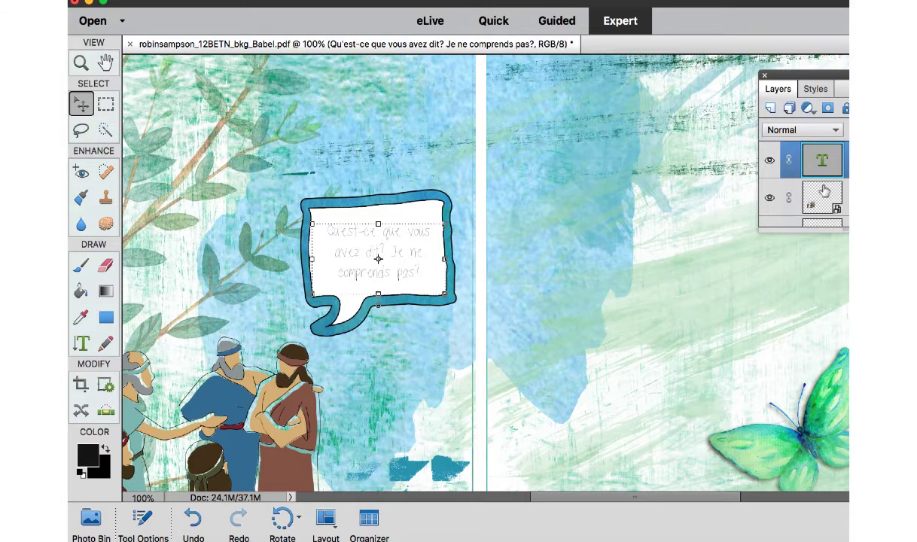
Change the font of the French speech bubble text to TippyToes X-tra Bold Bold.
double_click(823, 158)
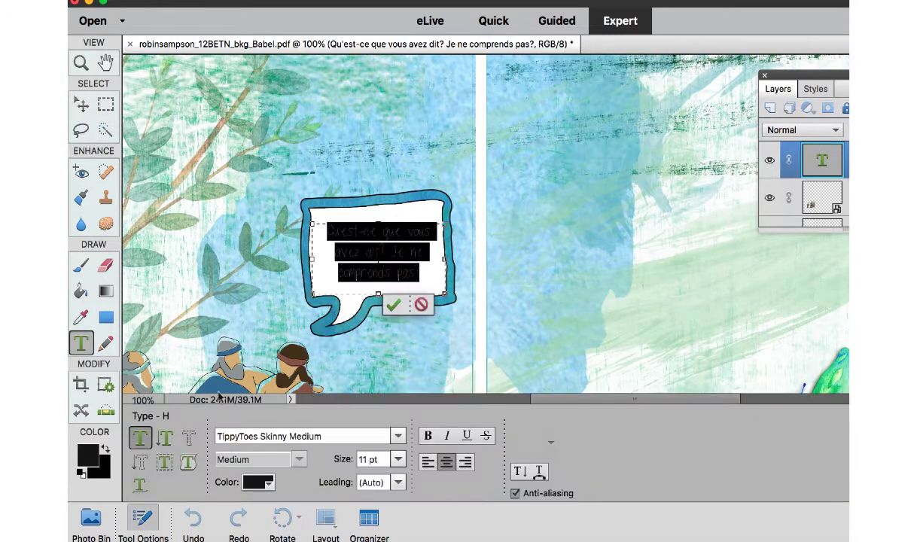
click(398, 439)
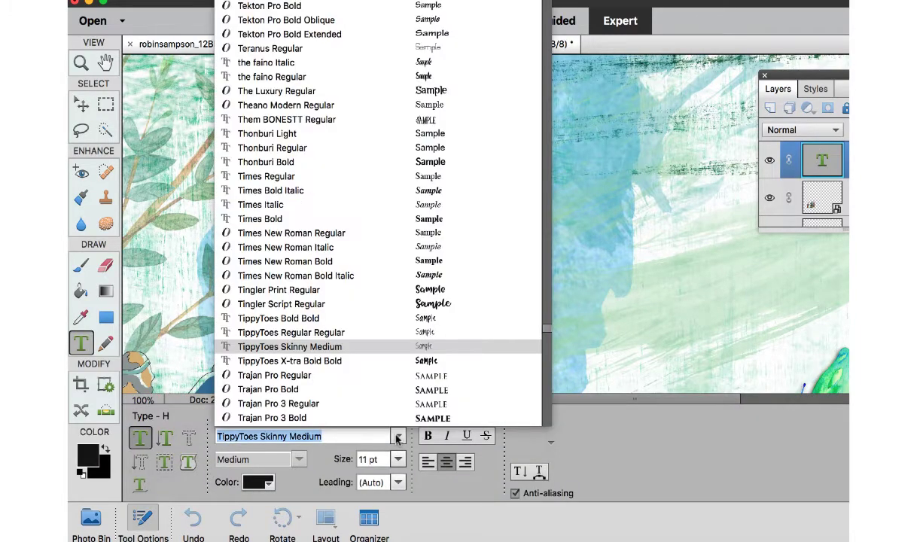
click(353, 364)
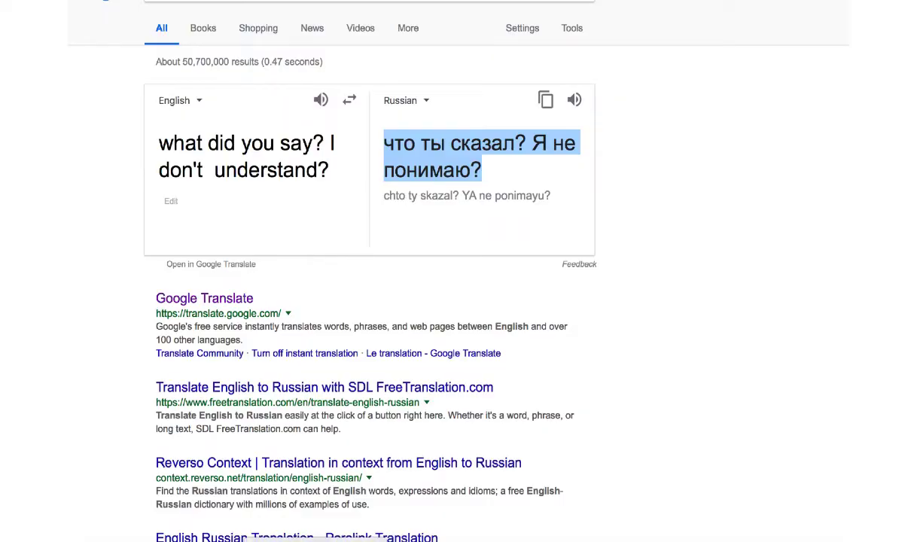
Create a text box in the green speech bubble, insert the copied Russian text, and widen the box to about 0.915 in.
drag(304, 213, 362, 275)
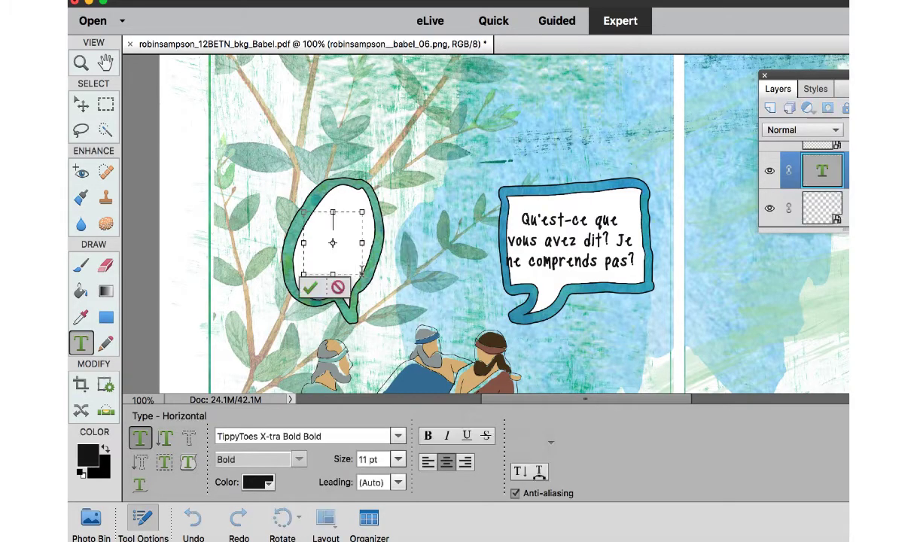
key(ctrl+v)
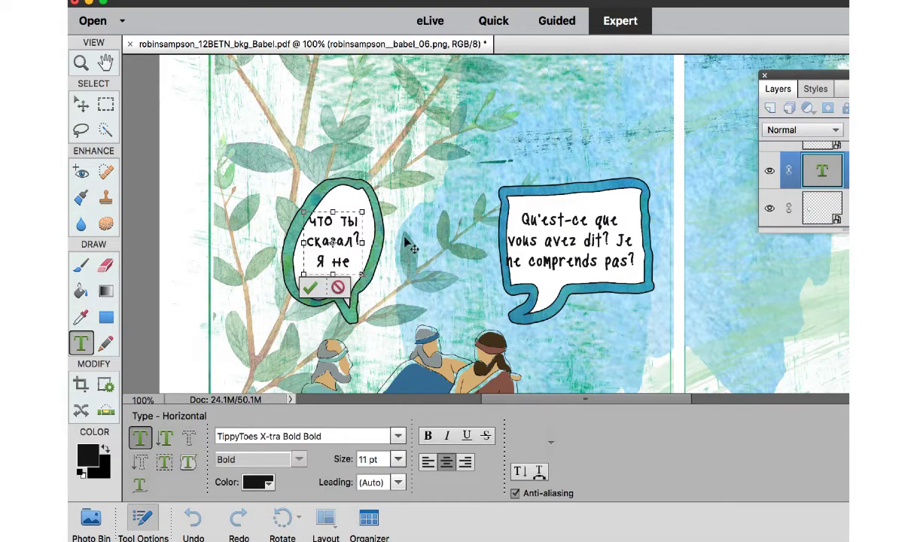
drag(363, 241, 405, 244)
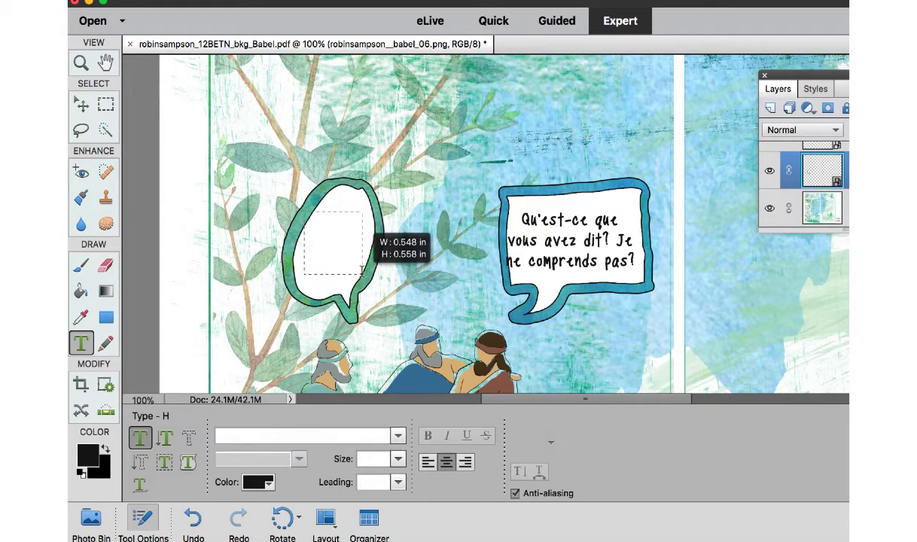
drag(361, 272, 362, 275)
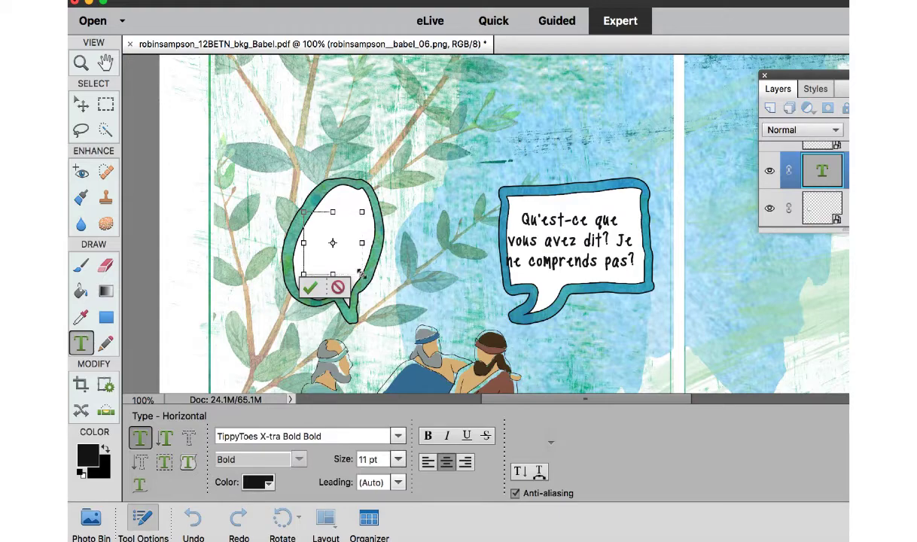
key(super+v)
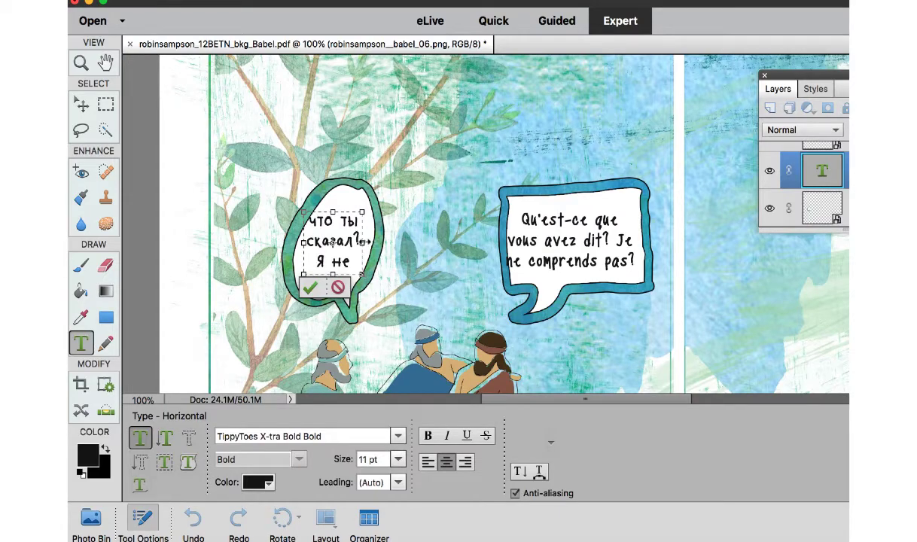
drag(364, 241, 401, 242)
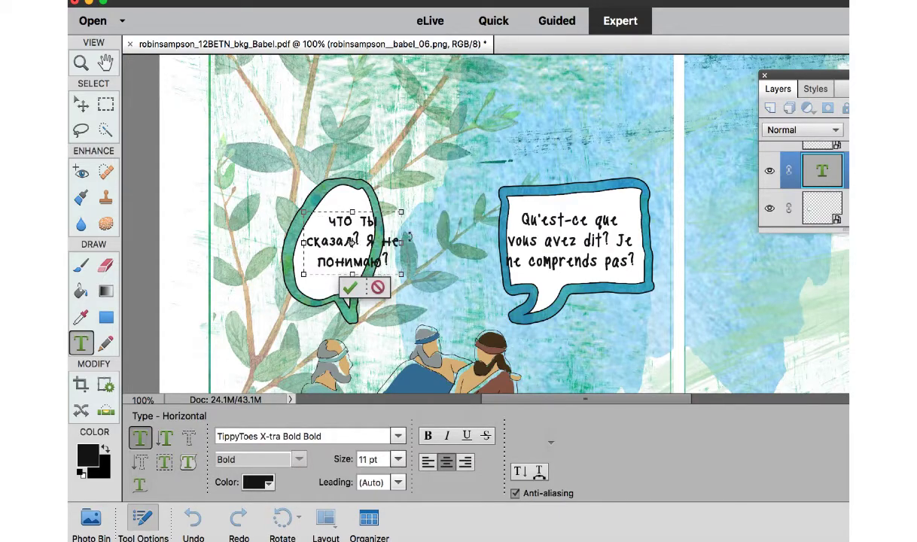
Rotate the green speech bubble about 57.16 degrees so that its outline surrounds the Russian text.
click(382, 170)
click(361, 186)
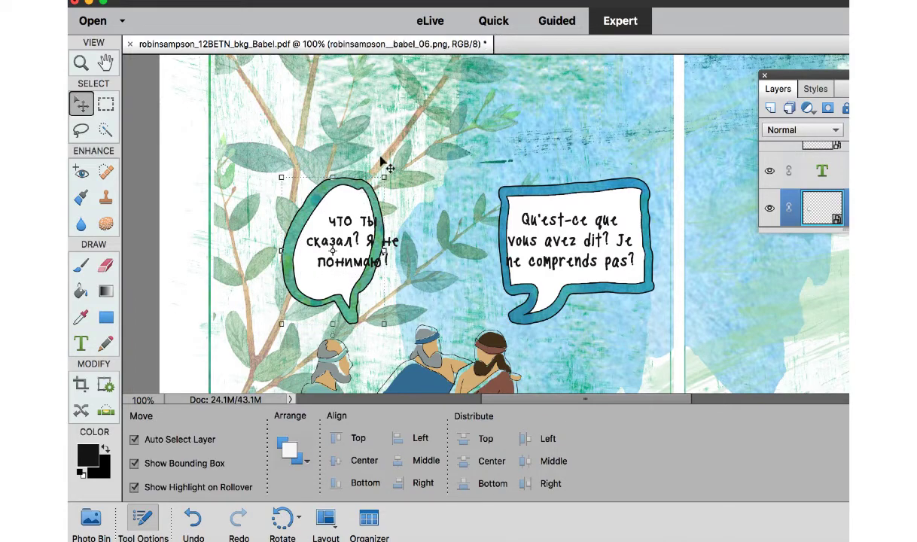
click(379, 159)
click(369, 193)
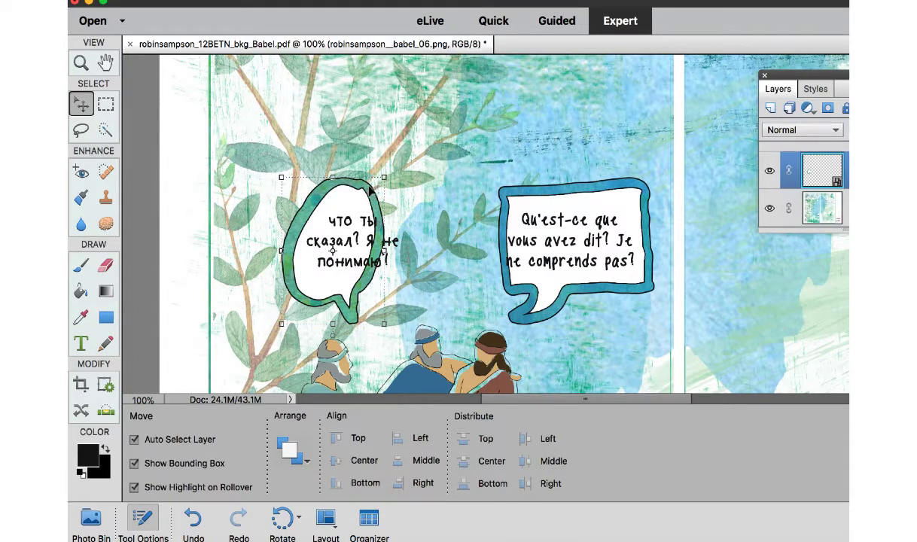
drag(387, 174, 410, 229)
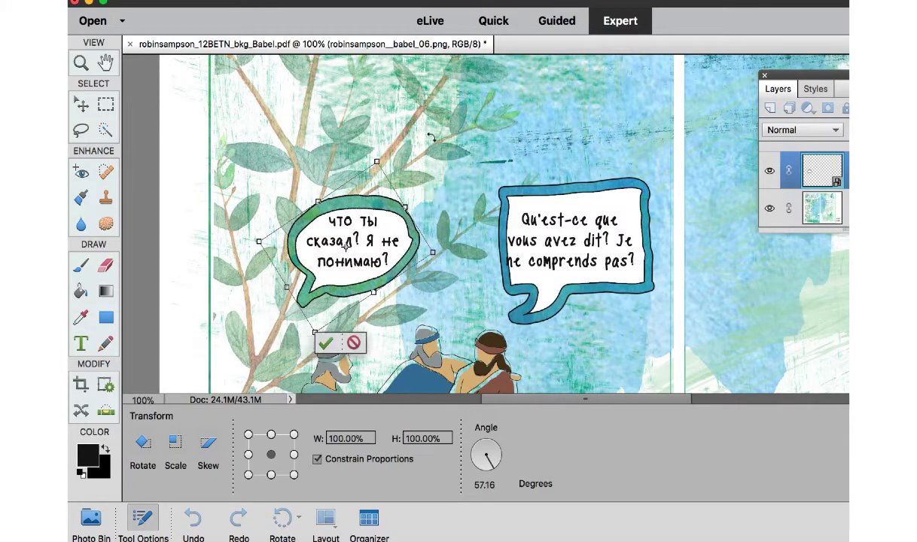
key(Return)
Add the Tower of Babel image to the page, scaled to about 205% and spanning both panels behind the men and speech bubbles.
key(super+minus)
key(super+minus)
key(super+minus)
key(super+minus)
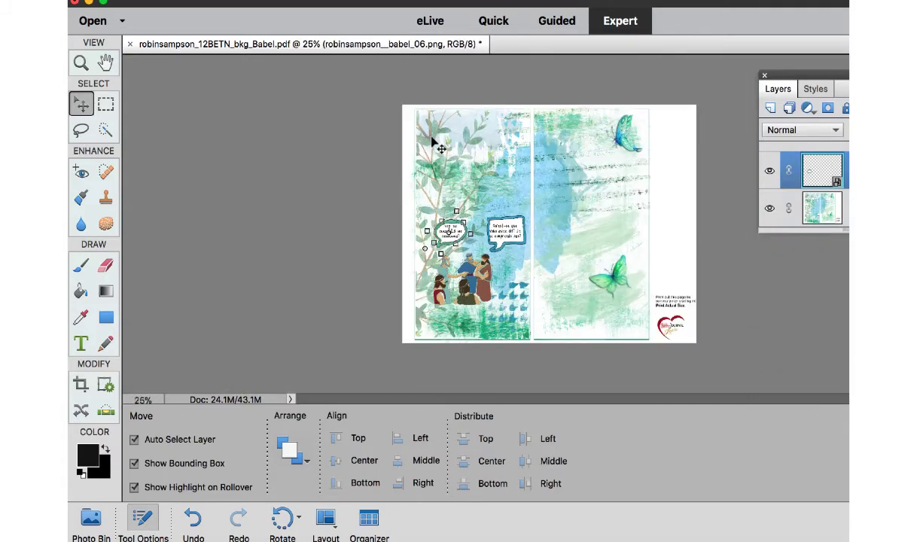
click(90, 518)
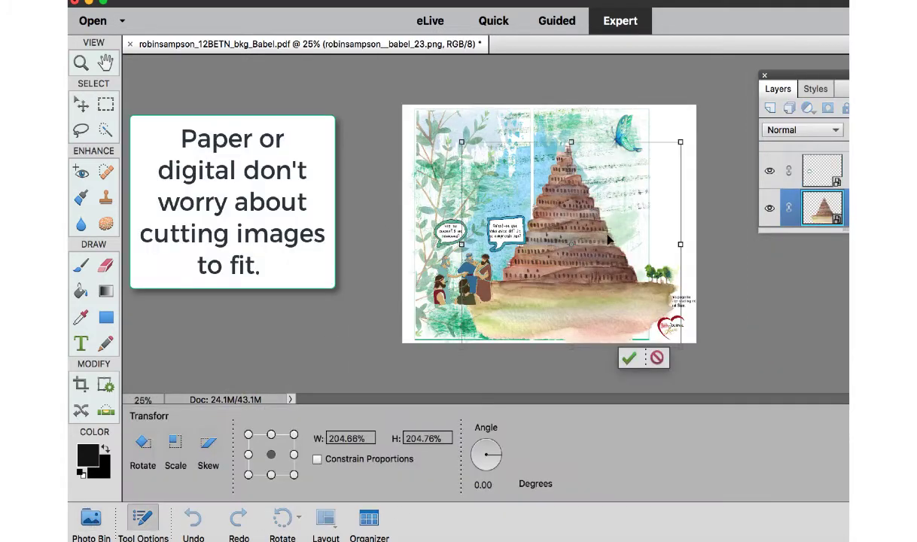
mouse_move(578, 226)
mouse_down()
mouse_move(554, 231)
mouse_move(564, 235)
mouse_up()
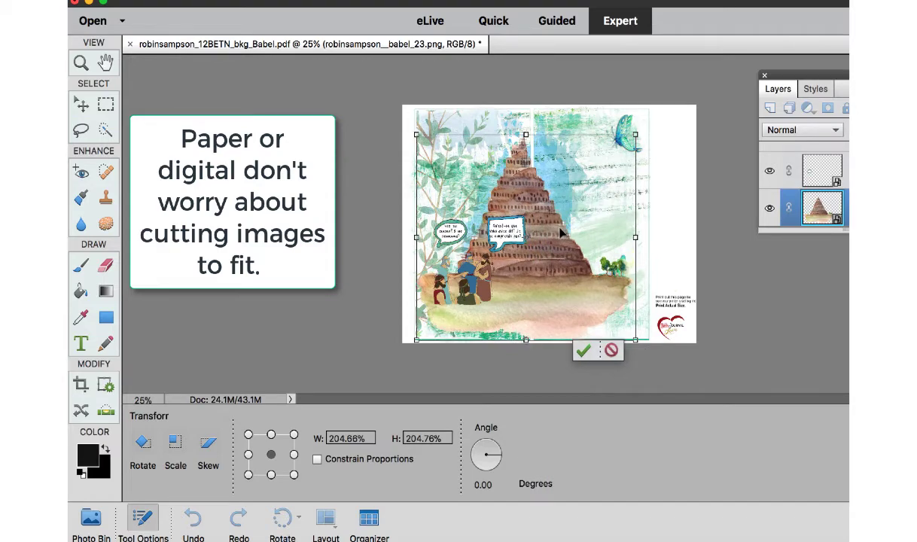
key(Return)
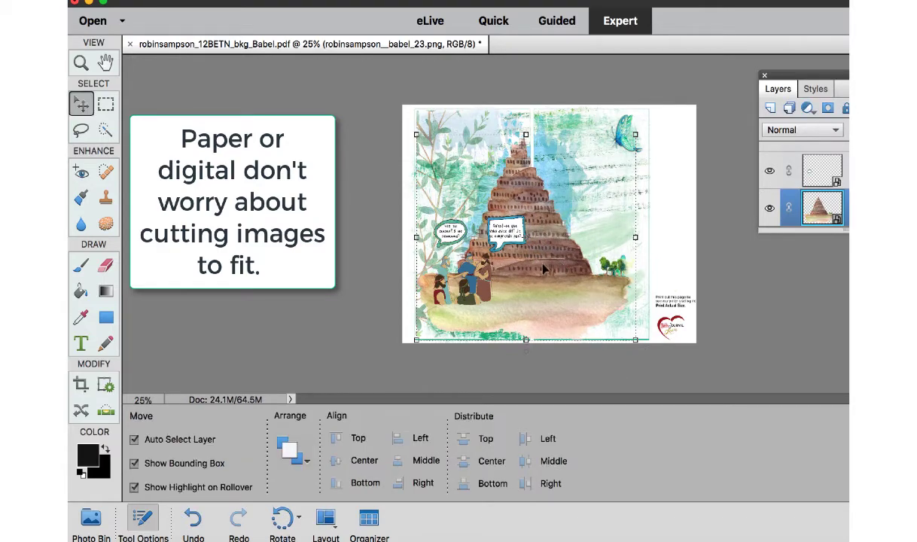
Simplify the tower's smart layer so its image can be cut.
click(106, 104)
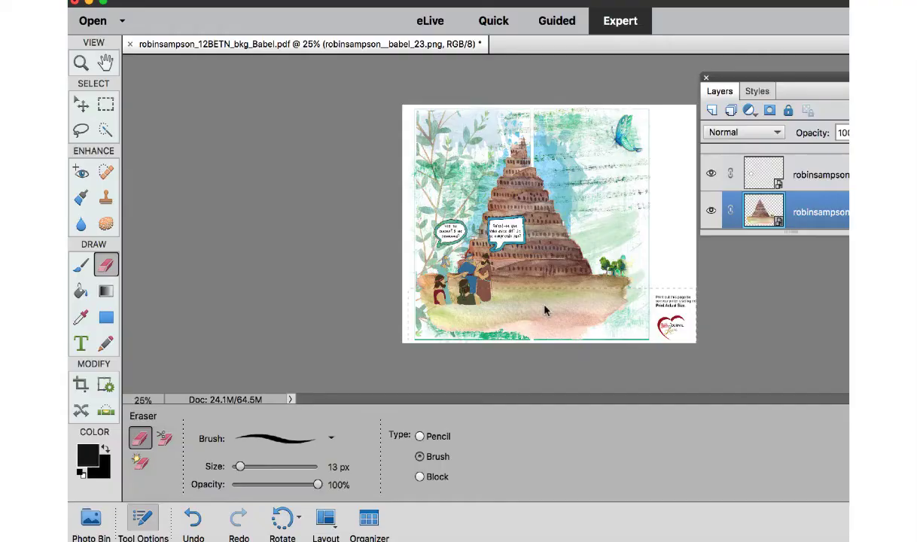
click(542, 307)
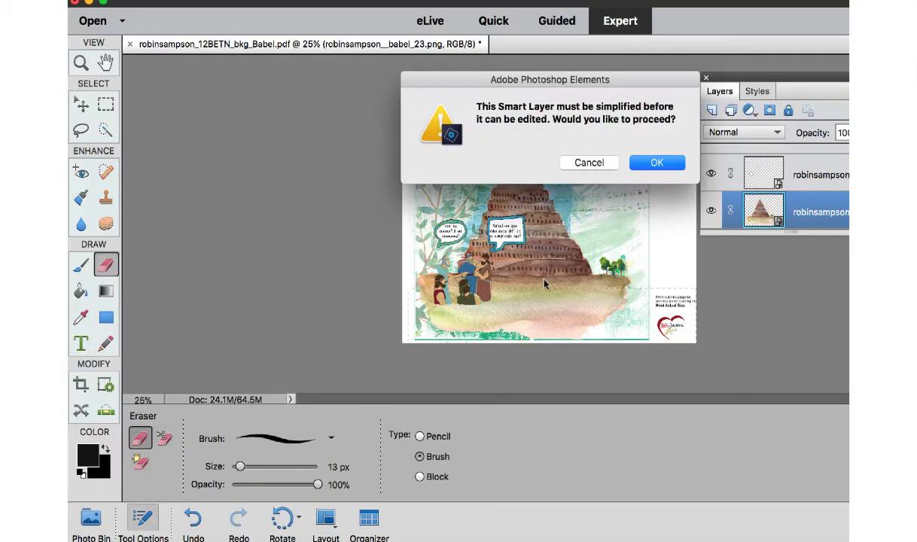
click(657, 163)
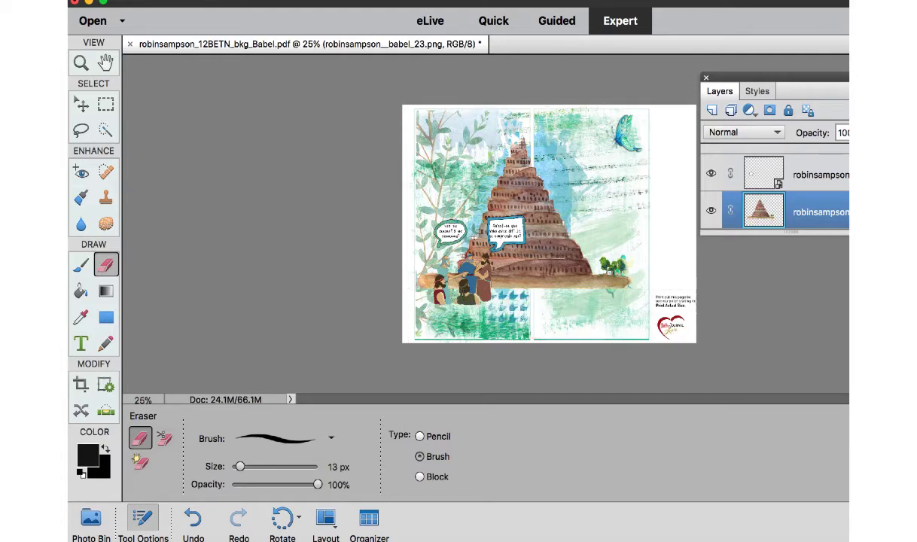
Move the simplified tower over the right panel and delete the left end of its ground strip with a rectangular selection.
key(super+equal)
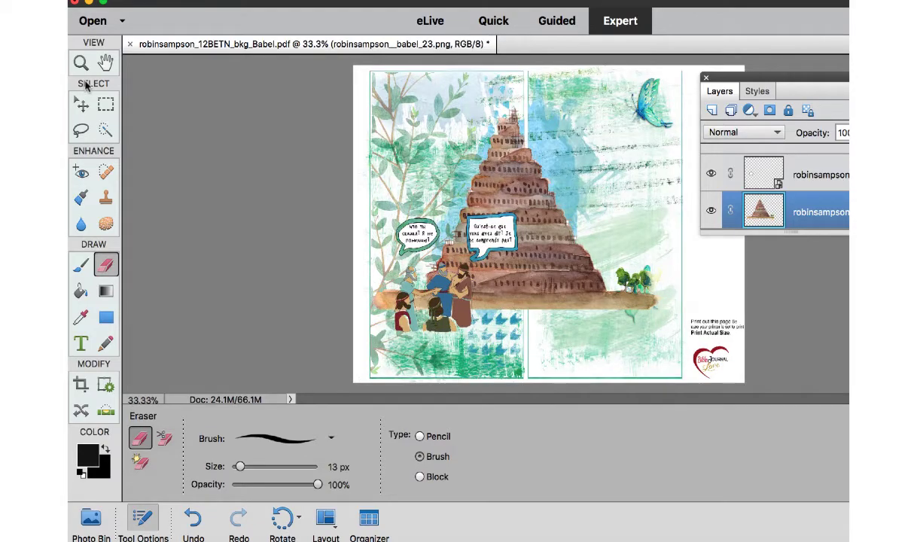
click(105, 63)
click(80, 104)
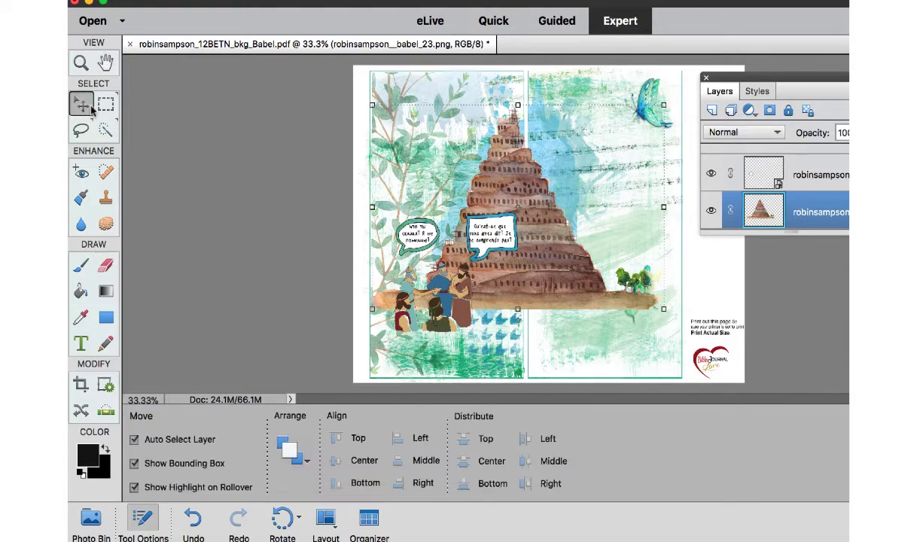
drag(532, 261, 651, 271)
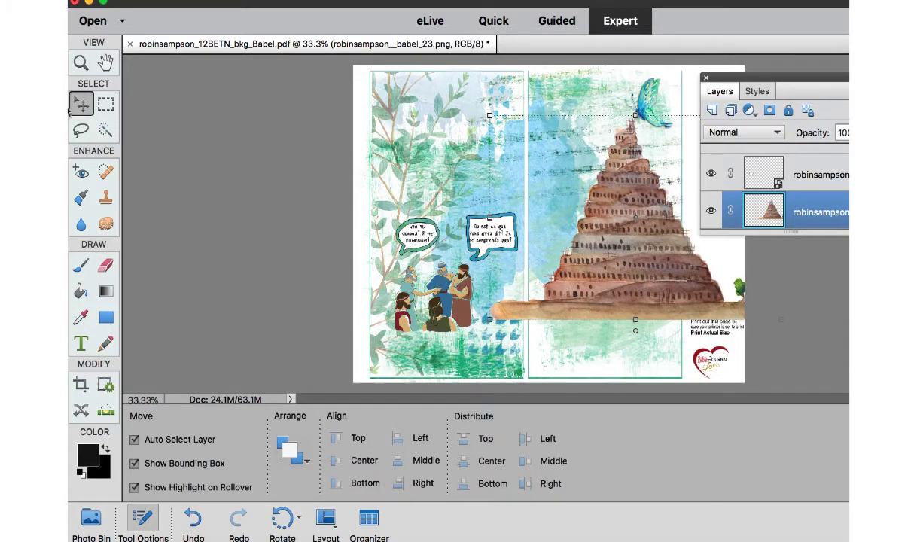
click(106, 105)
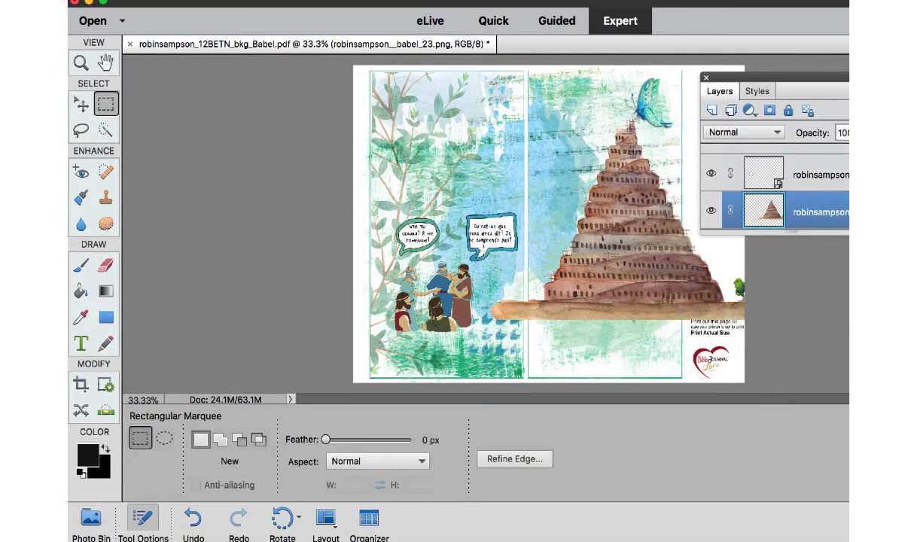
drag(480, 247, 538, 356)
key(Delete)
key(ctrl+d)
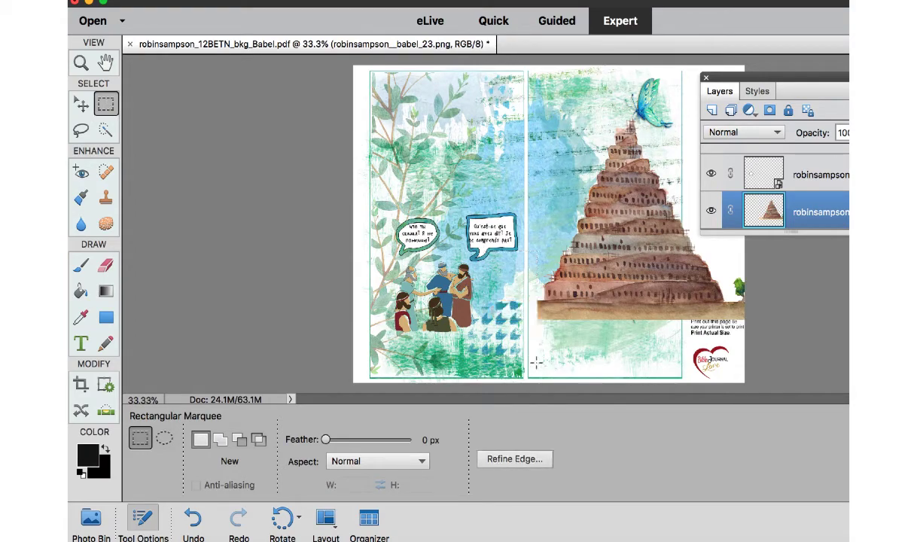
Move the tower back across both panels near the page bottom and enlarge it to 116.93% width and 123.02% height.
click(80, 62)
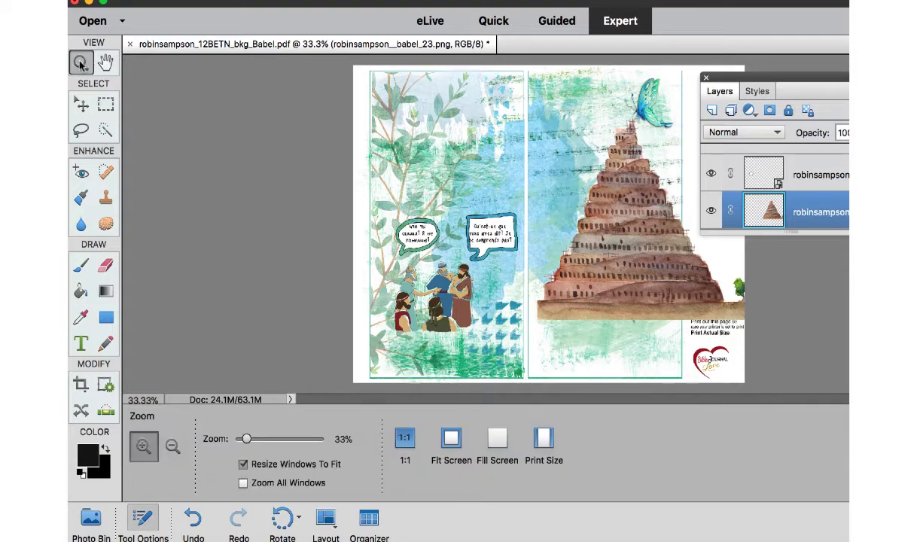
click(83, 106)
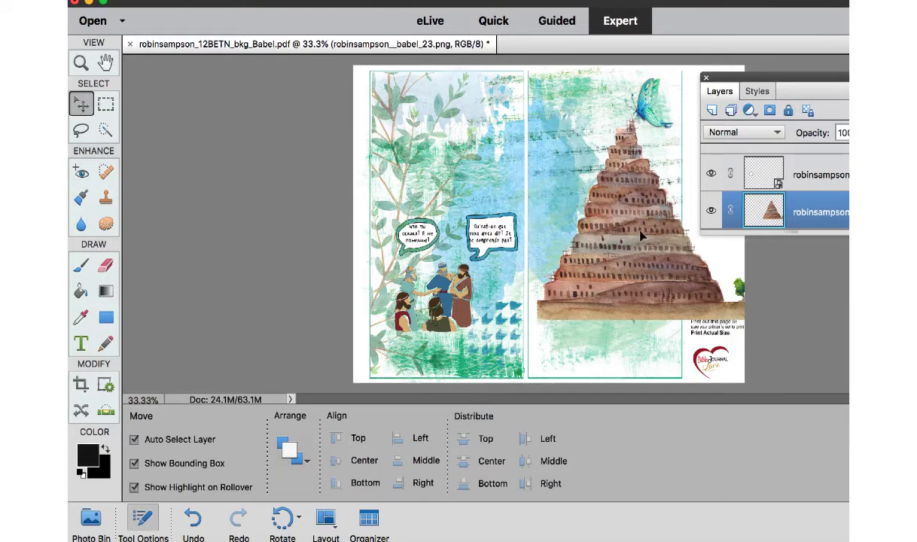
drag(658, 190, 530, 293)
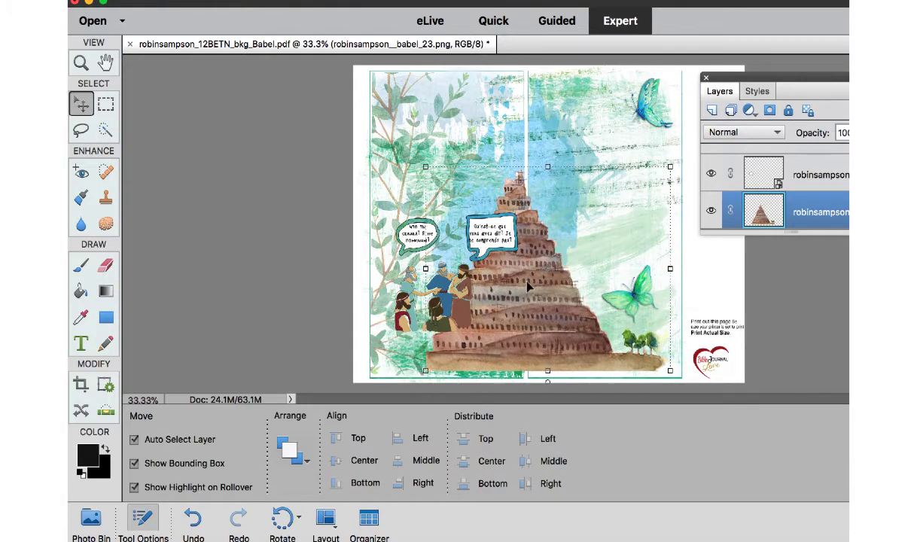
key(super+t)
drag(426, 166, 381, 119)
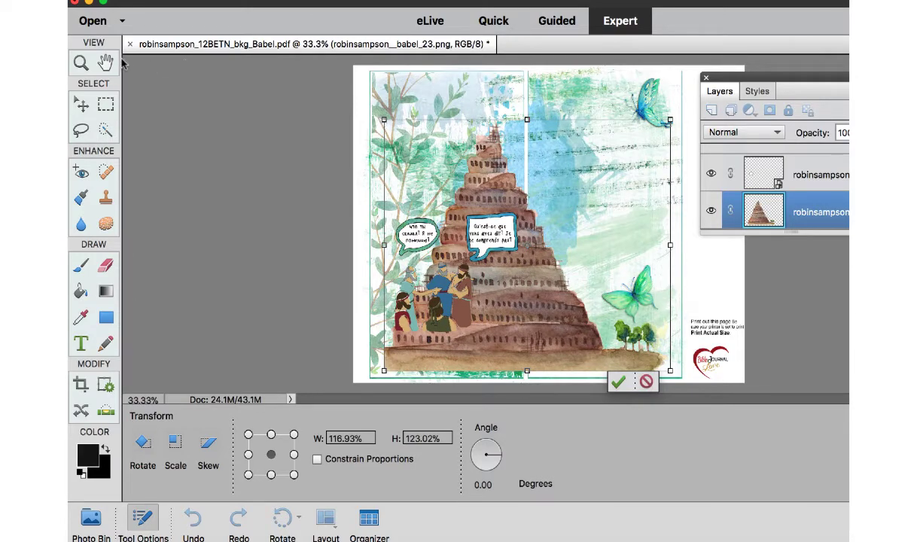
click(81, 102)
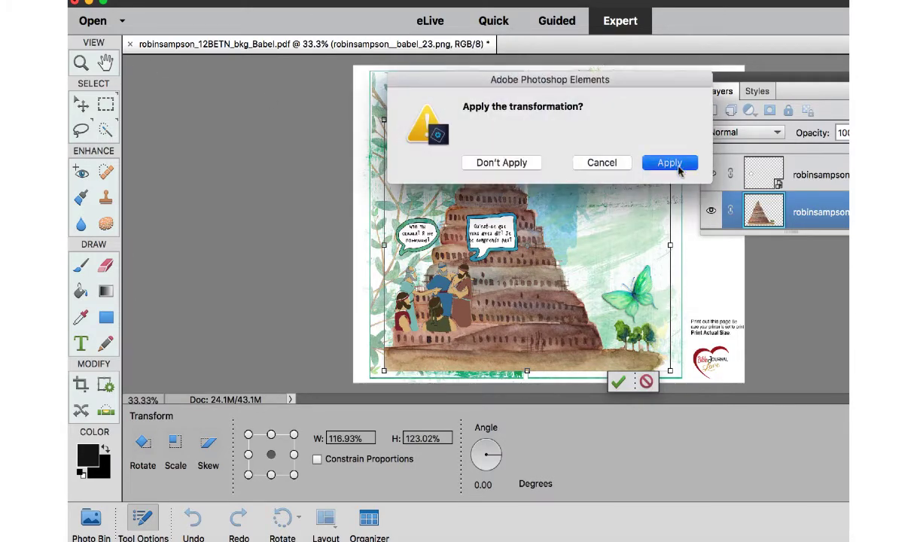
click(670, 163)
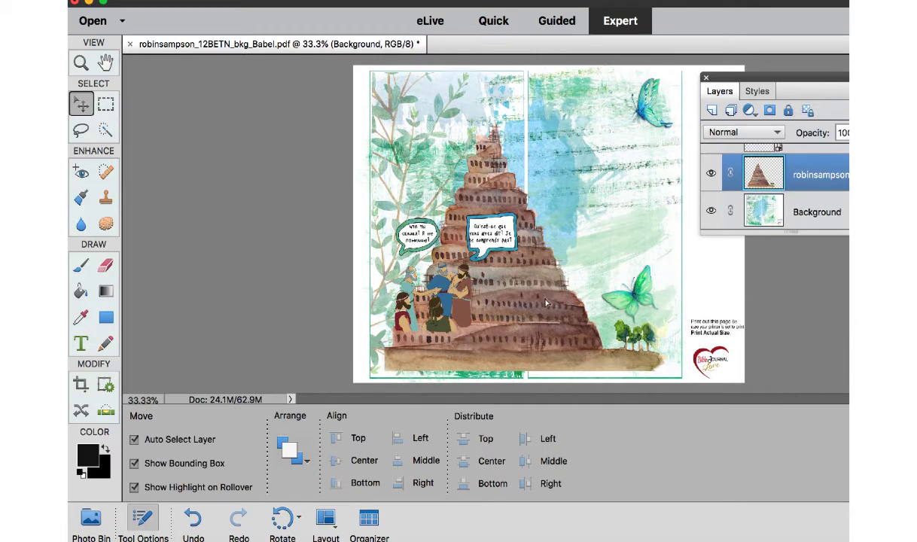
Nudge the tower slightly left and down until its ground meets the bottom edge of the panels.
mouse_move(547, 303)
mouse_down()
mouse_move(548, 282)
mouse_move(545, 301)
mouse_up()
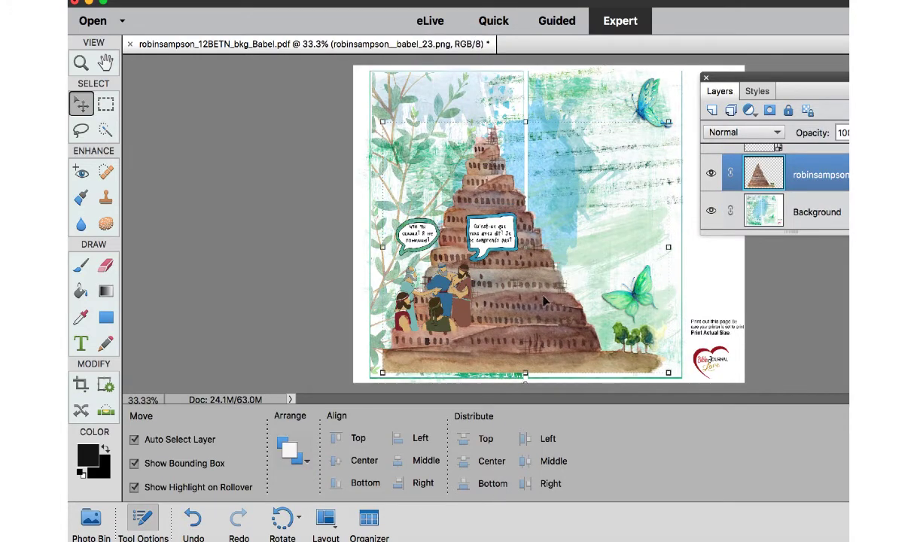
key(Down)
key(Down)
key(Down)
key(Down)
key(Down)
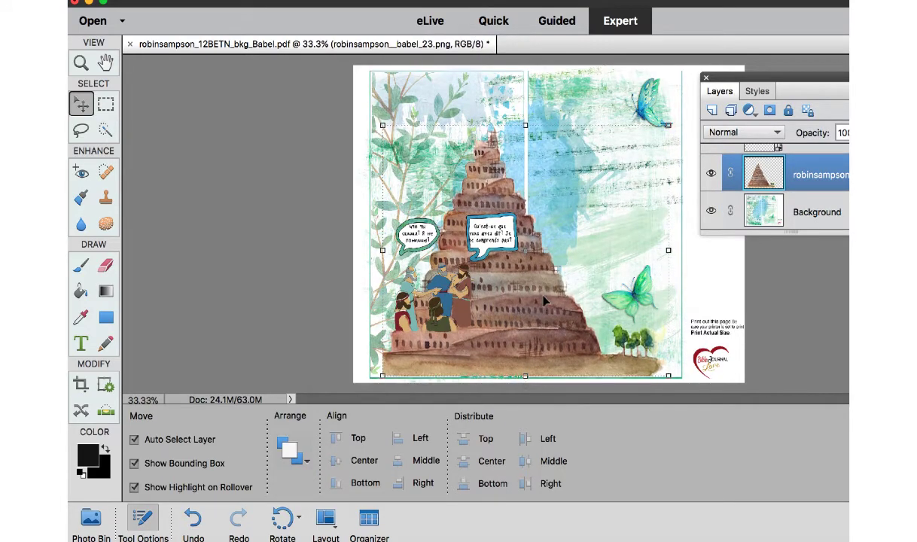
key(Down)
key(Down)
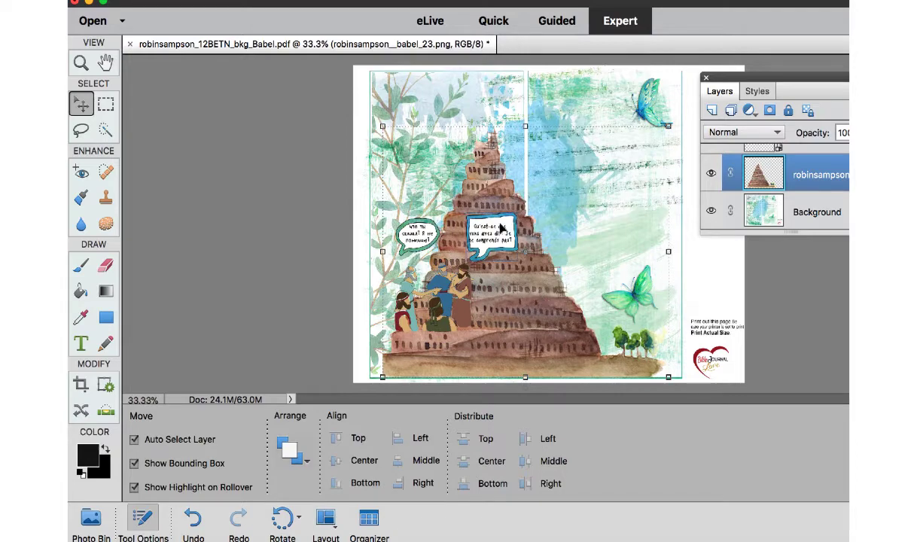
Reposition the French text so it is centered inside the blue speech bubble.
drag(503, 229, 500, 233)
key(super+equal)
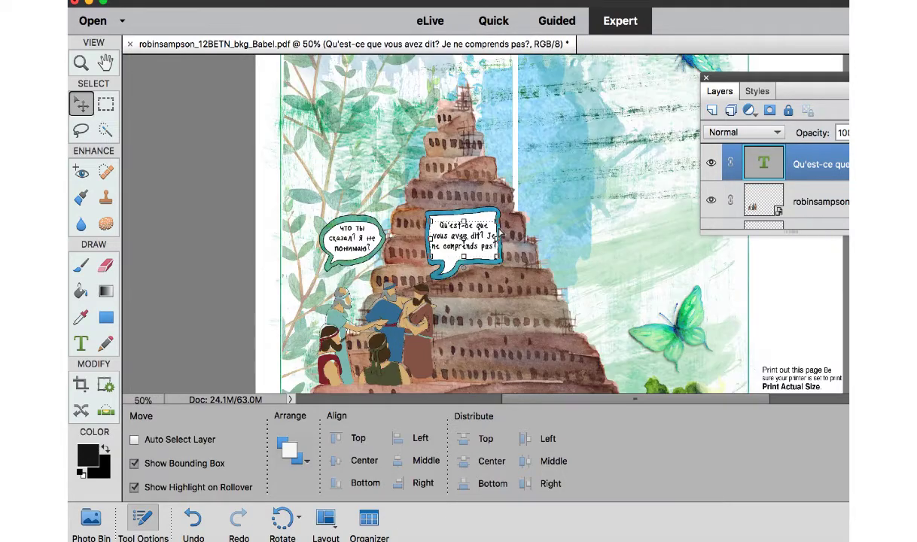
key(super+equal)
Minimize the green striped washi tape file and place the teal polka-dot washi tape across the tower's base below the men.
scroll(495, 236, down, 10)
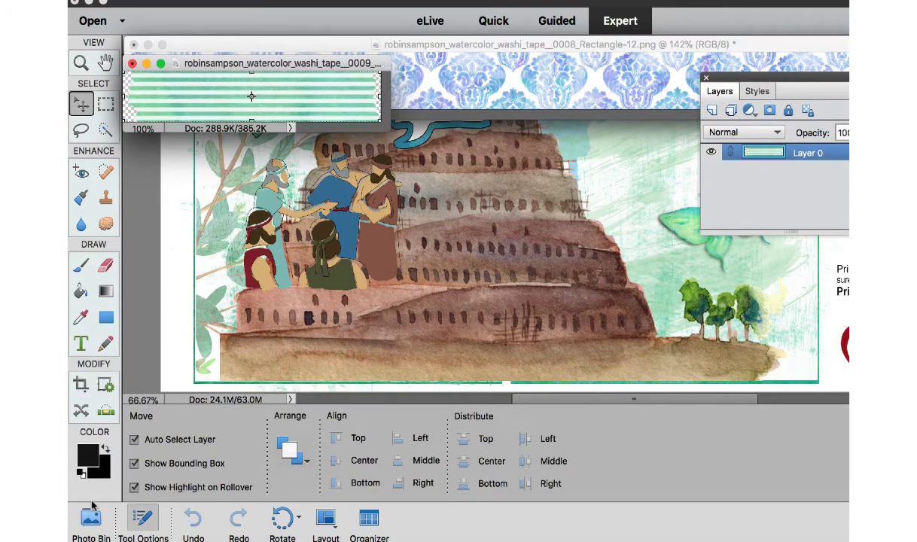
click(147, 64)
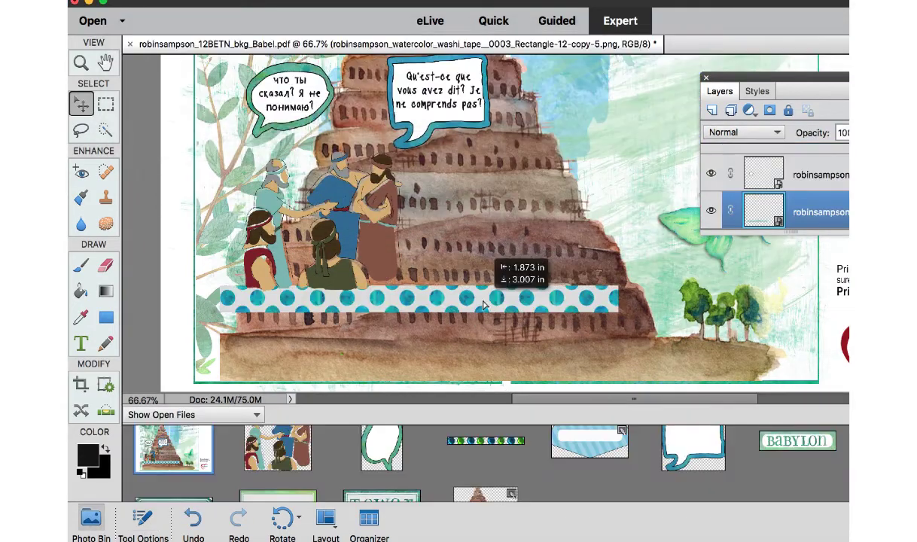
drag(467, 292, 485, 305)
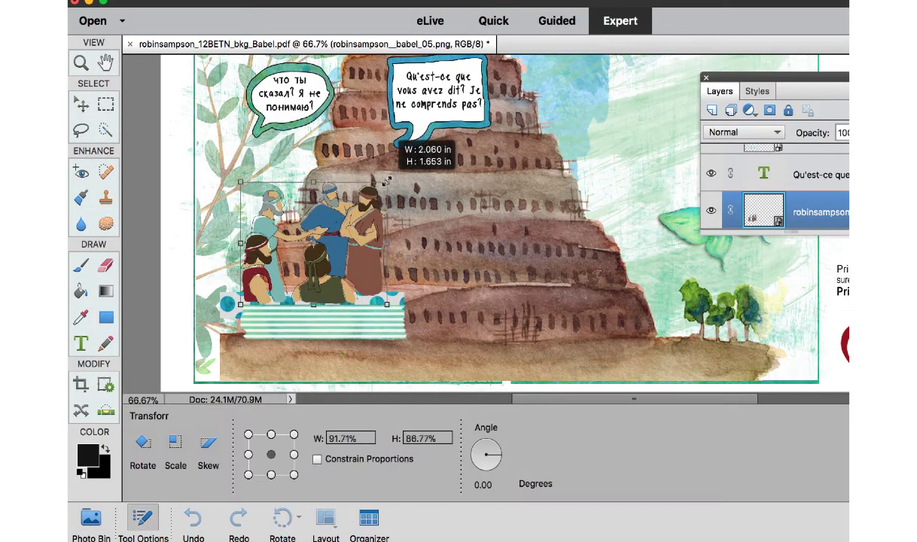
Scale the group of men to 91.25% width and 86.19% height, placing them just above the striped washi tape.
drag(392, 147, 386, 180)
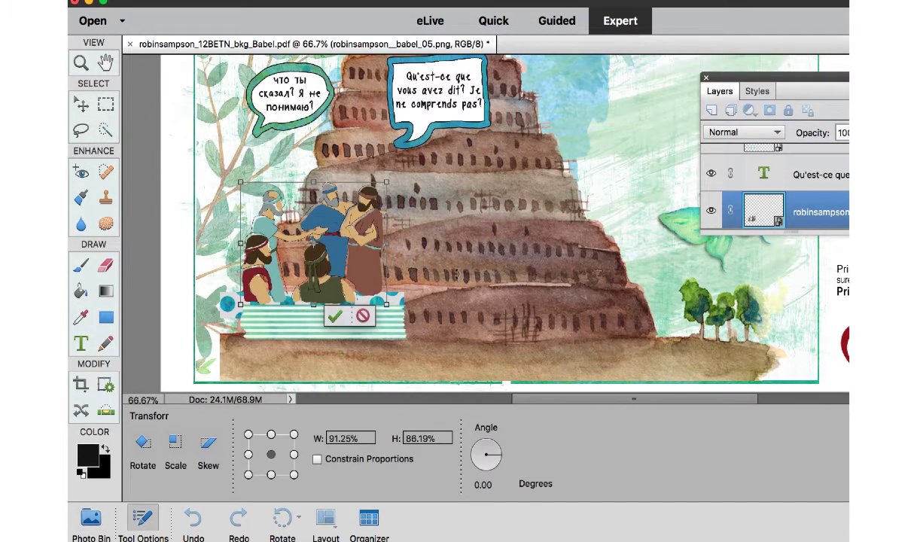
key(Return)
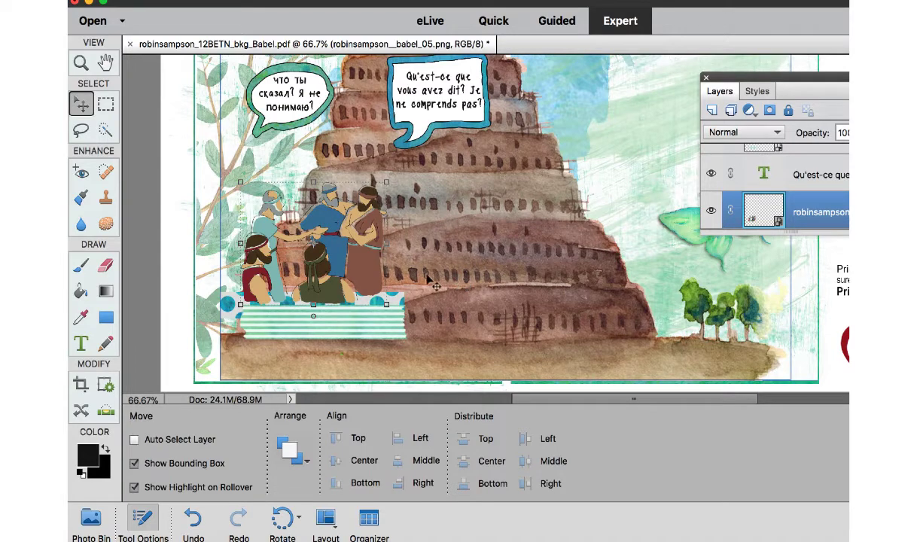
With Auto Select Layer enabled, move the men's layer directly above the tower layer, and shift the men and both washi tapes slightly left.
click(134, 439)
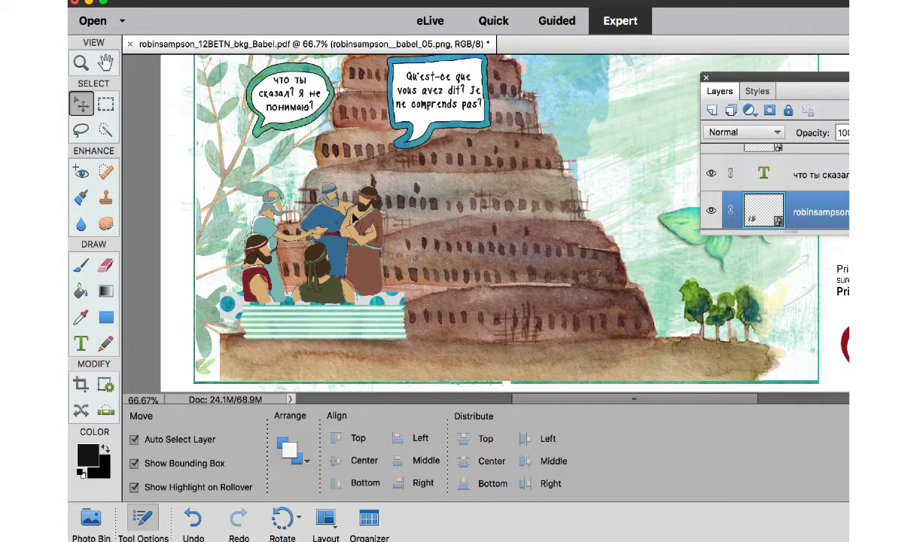
click(354, 218)
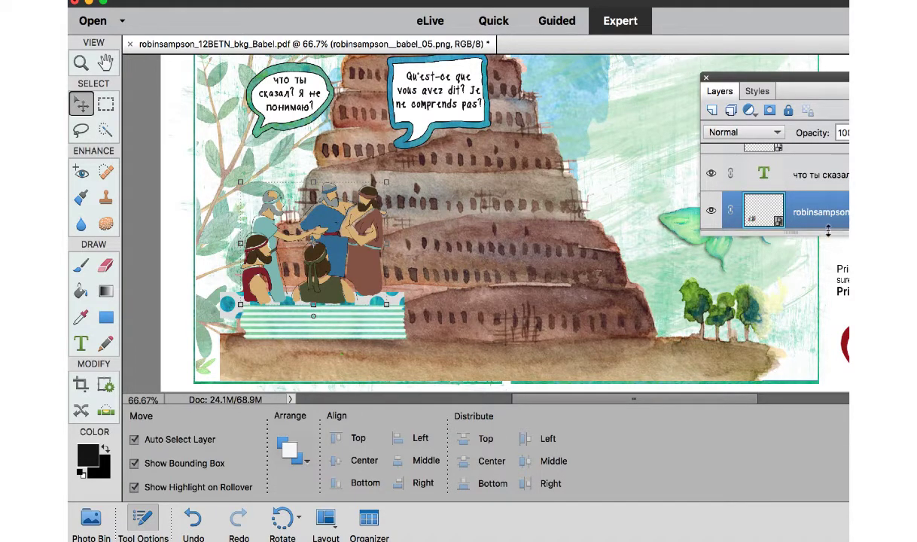
drag(829, 233, 832, 402)
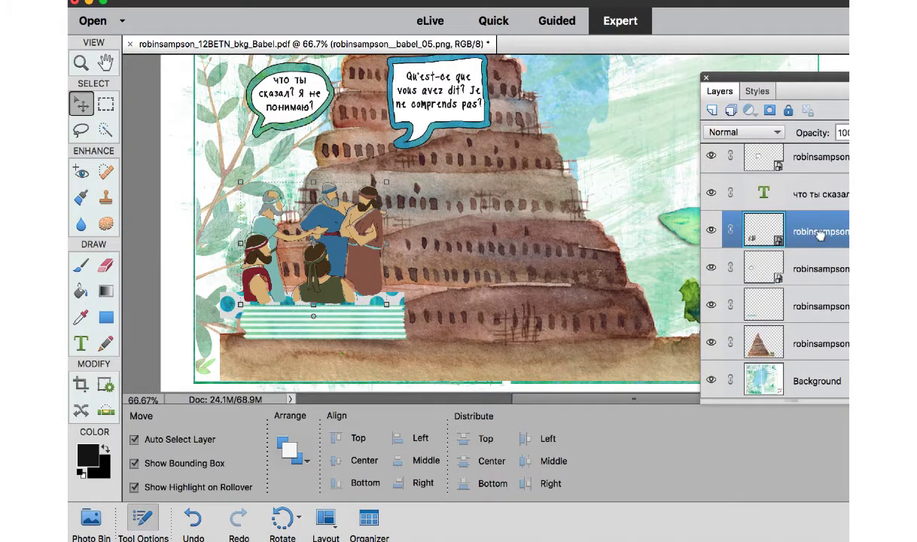
drag(822, 239, 817, 343)
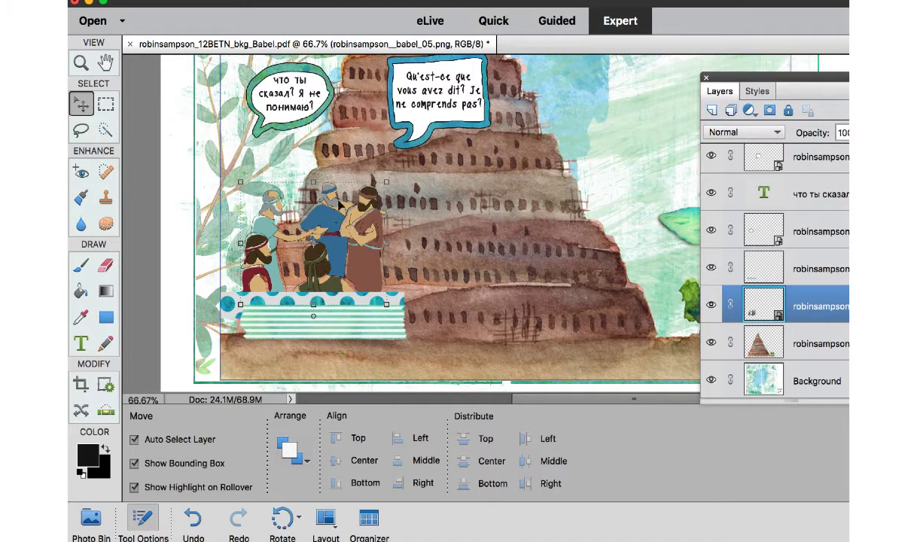
drag(345, 210, 351, 223)
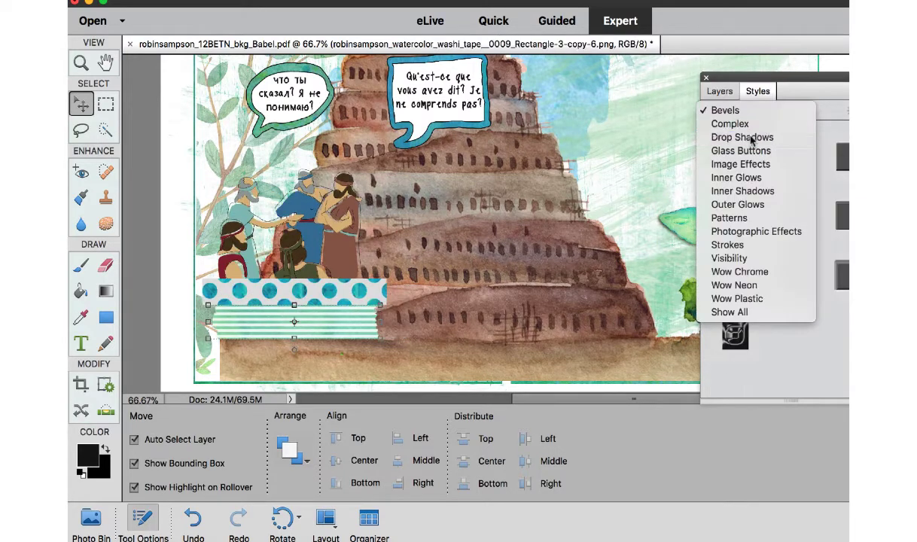
Apply a preset from the Drop Shadows styles to the green striped washi tape.
click(743, 137)
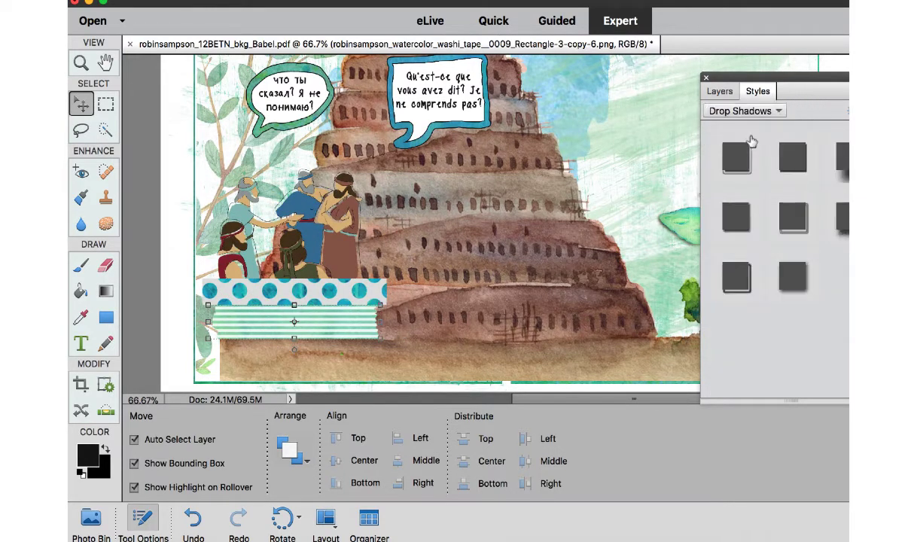
click(736, 220)
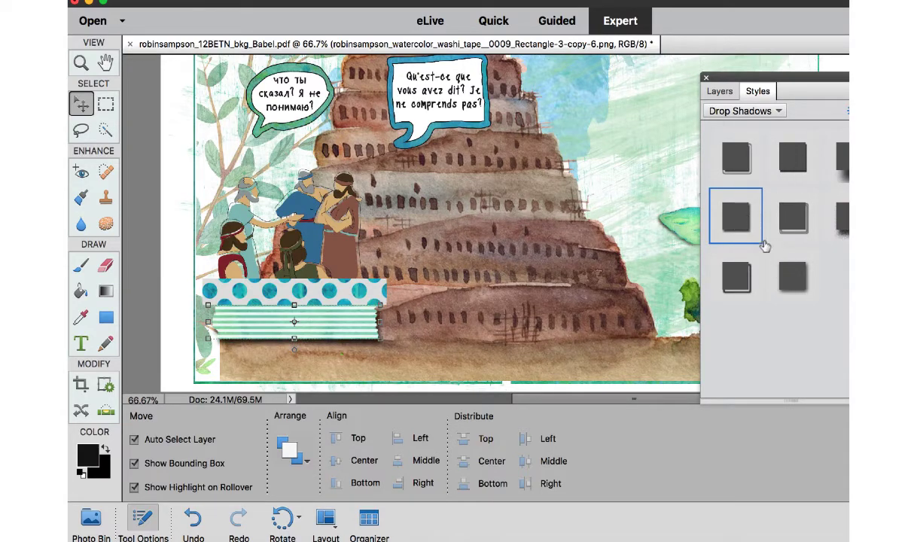
click(719, 91)
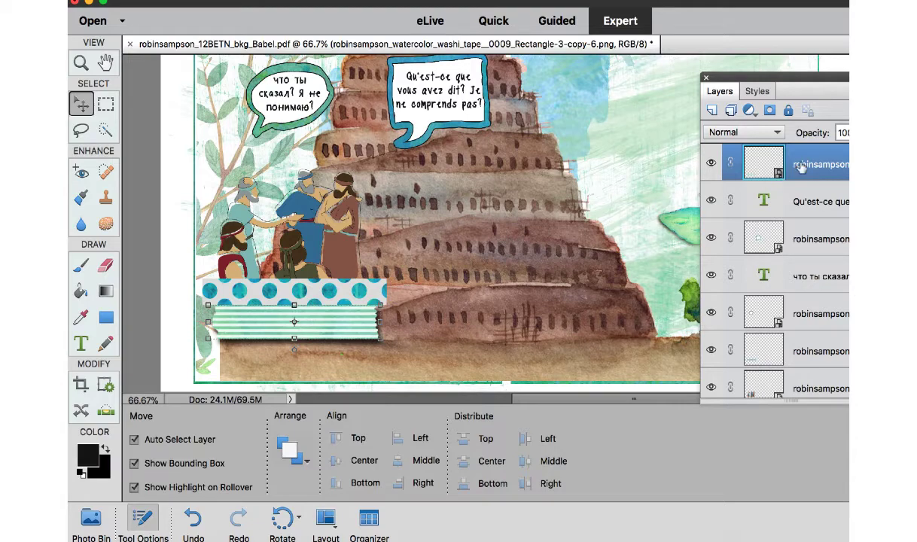
double_click(799, 164)
double_click(860, 164)
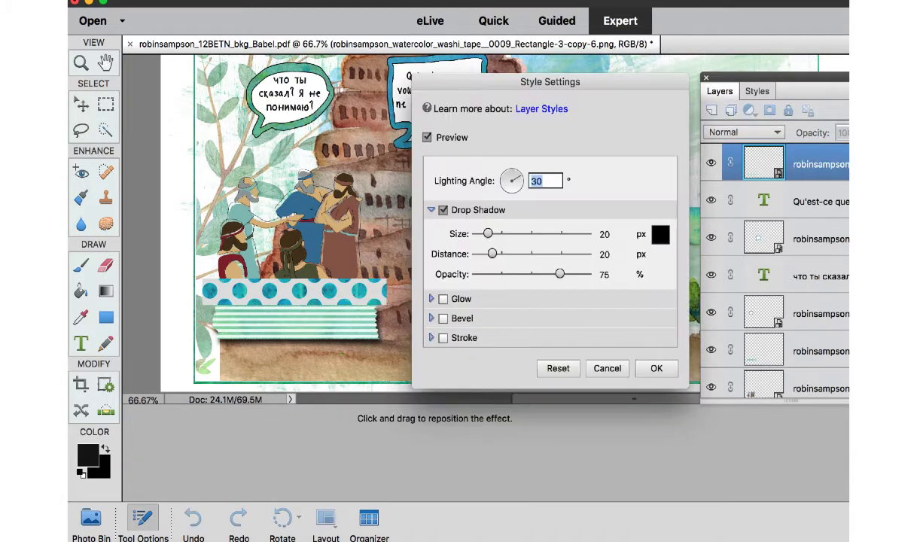
click(607, 368)
Set the striped washi tape's drop shadow to size 2 px, distance 6 px and opacity 77%.
drag(828, 78, 719, 74)
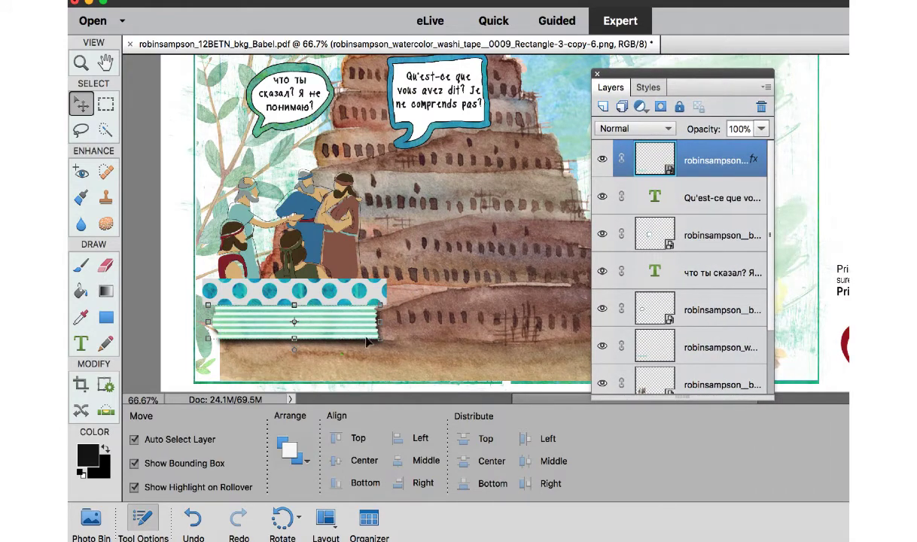
double_click(755, 160)
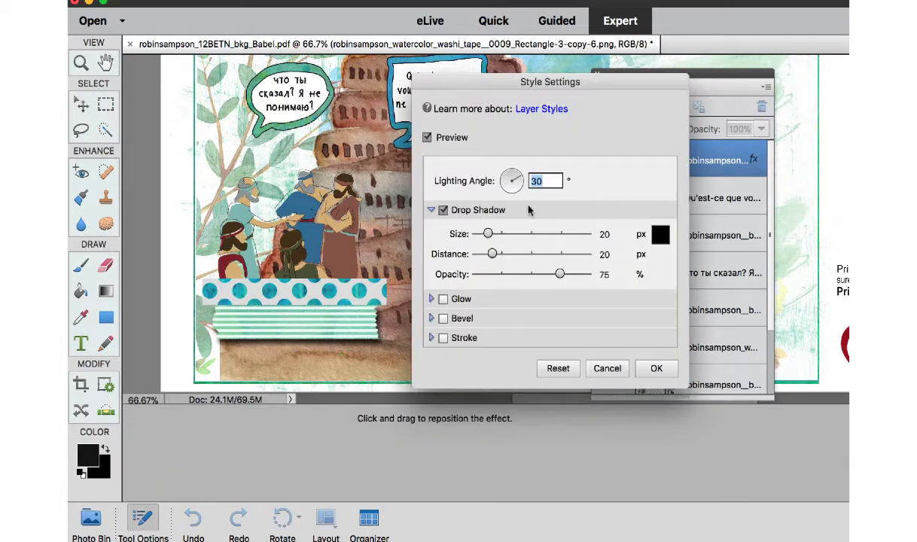
drag(559, 274, 563, 275)
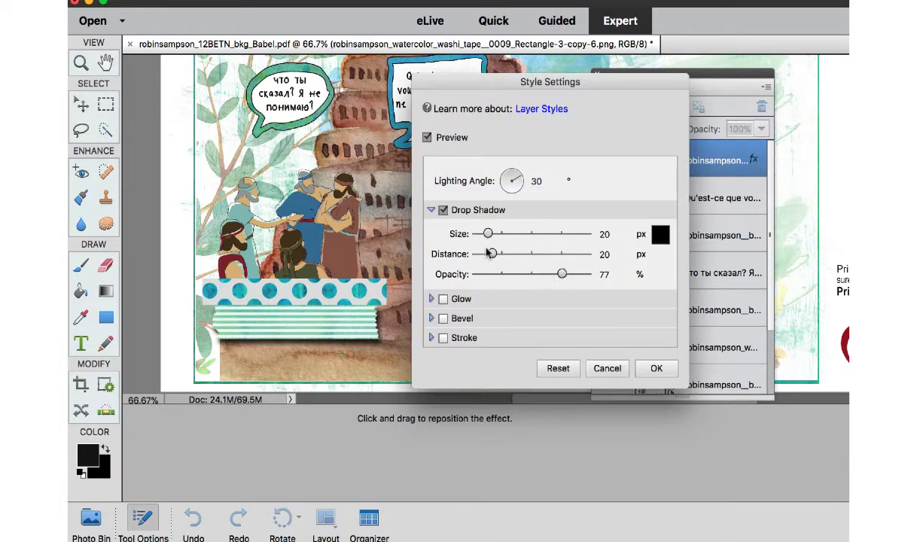
drag(492, 253, 479, 234)
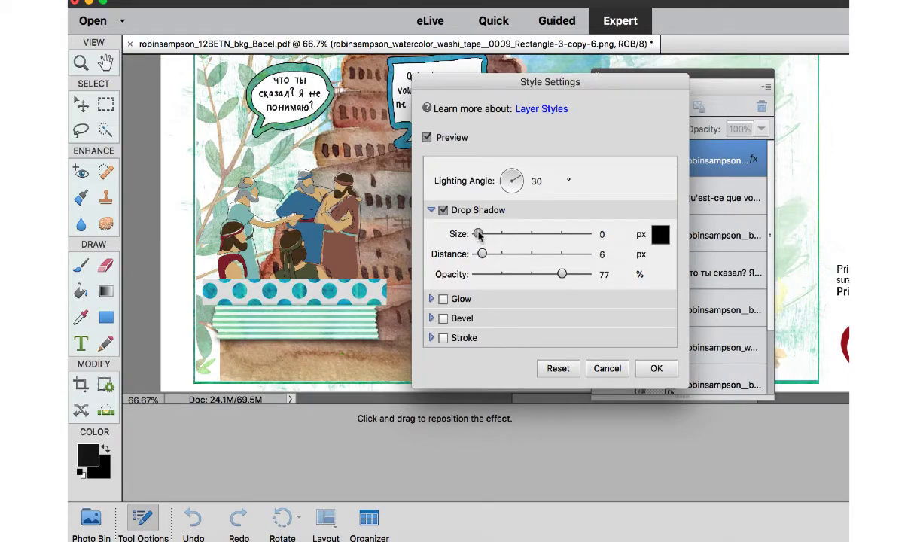
click(660, 374)
Copy the striped washi tape's layer style and paste it onto the teal polka-dot washi tape layer.
right_click(706, 152)
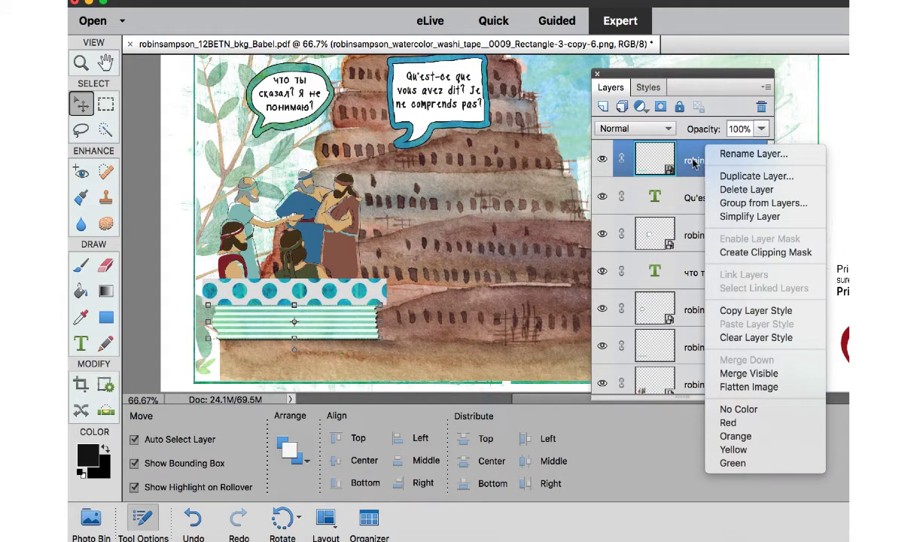
click(738, 313)
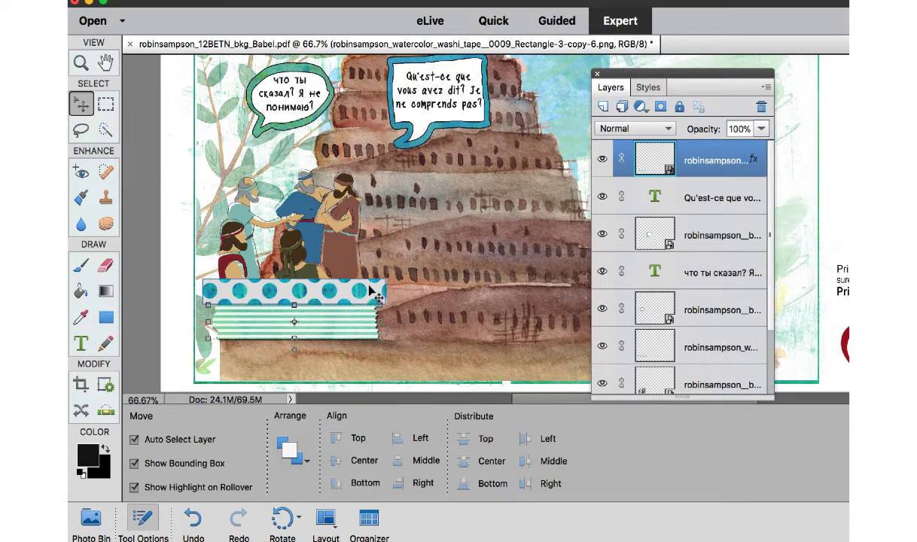
click(704, 350)
right_click(727, 349)
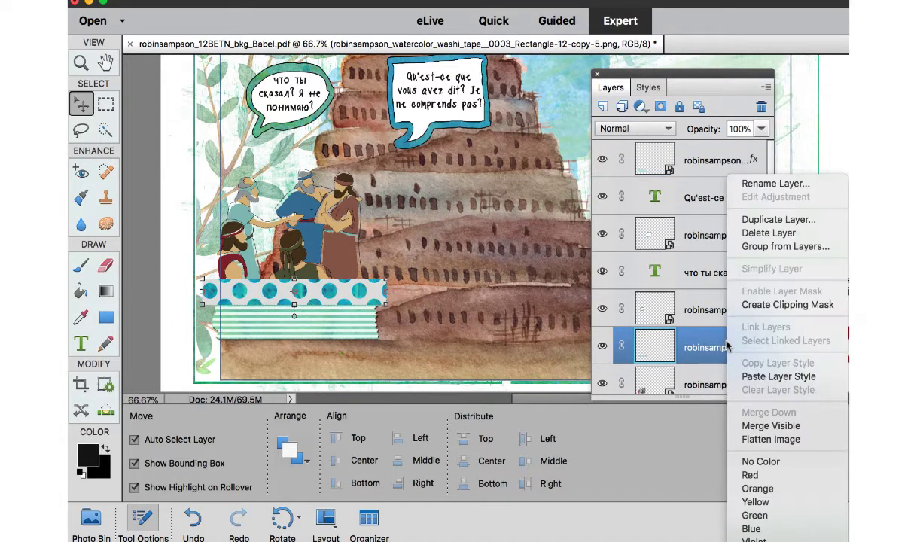
click(763, 377)
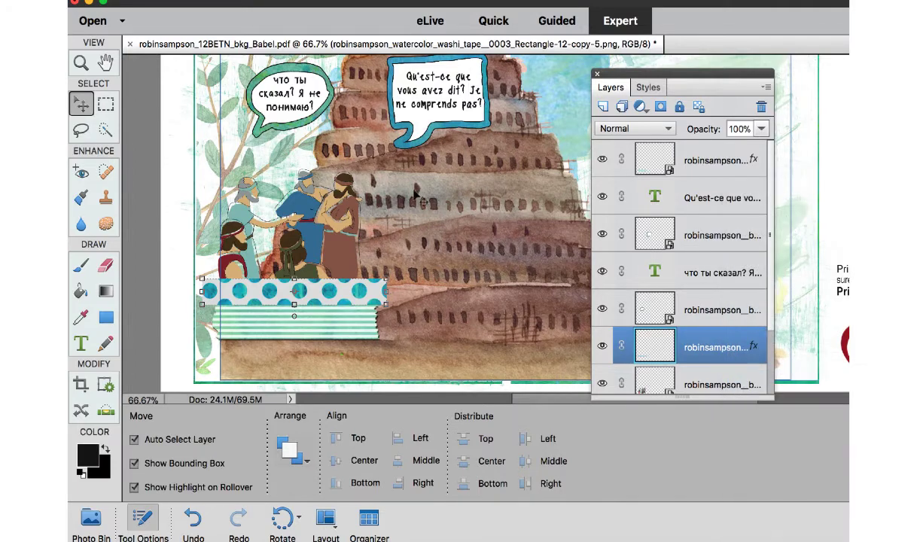
Lower the group of men slightly behind the polka-dot tape and paste the copied layer style onto their layer.
click(345, 220)
drag(346, 221, 344, 226)
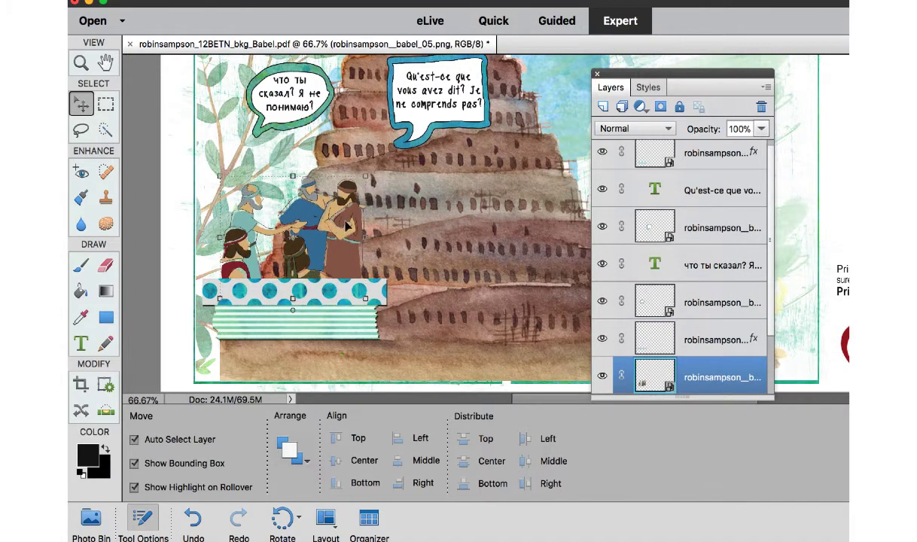
right_click(694, 369)
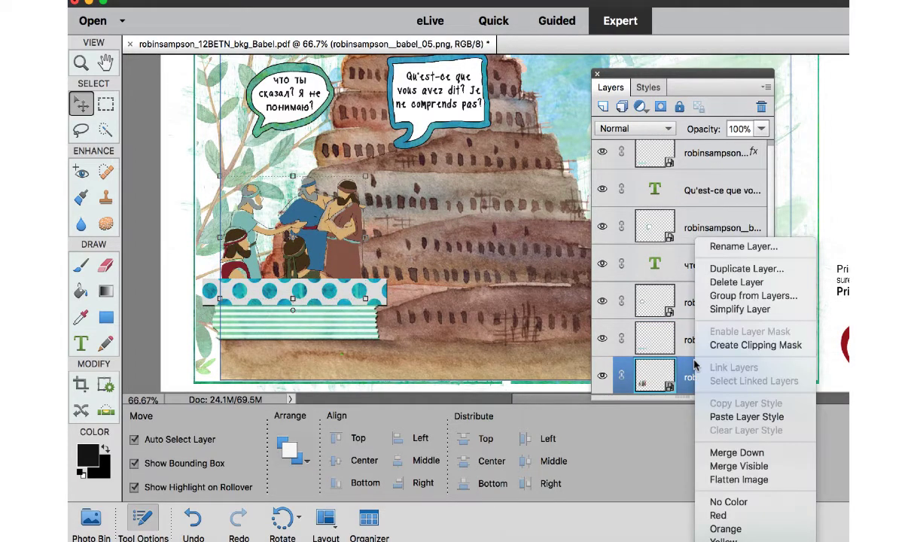
click(720, 419)
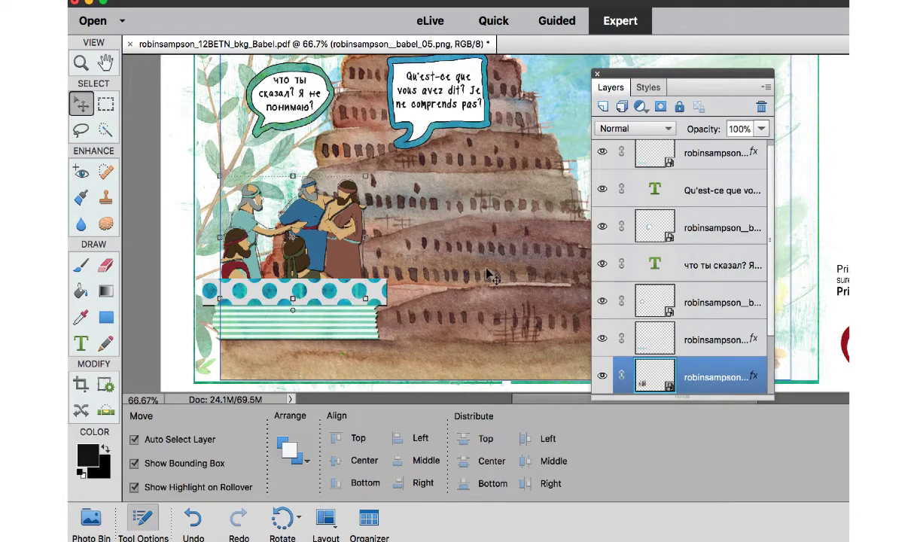
Place the green diagonal-striped washi tape below the horizontal-striped one and scale it down to end near the same edge.
click(476, 130)
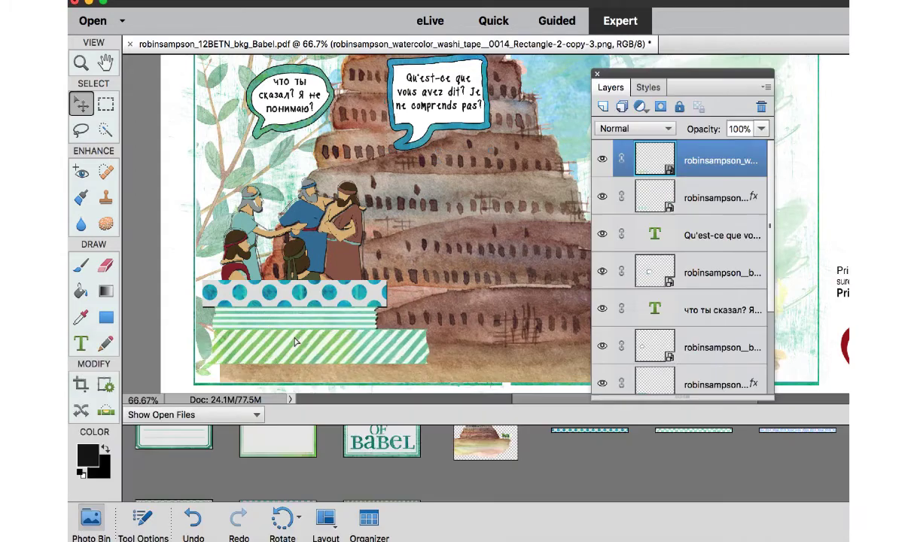
drag(301, 342, 283, 343)
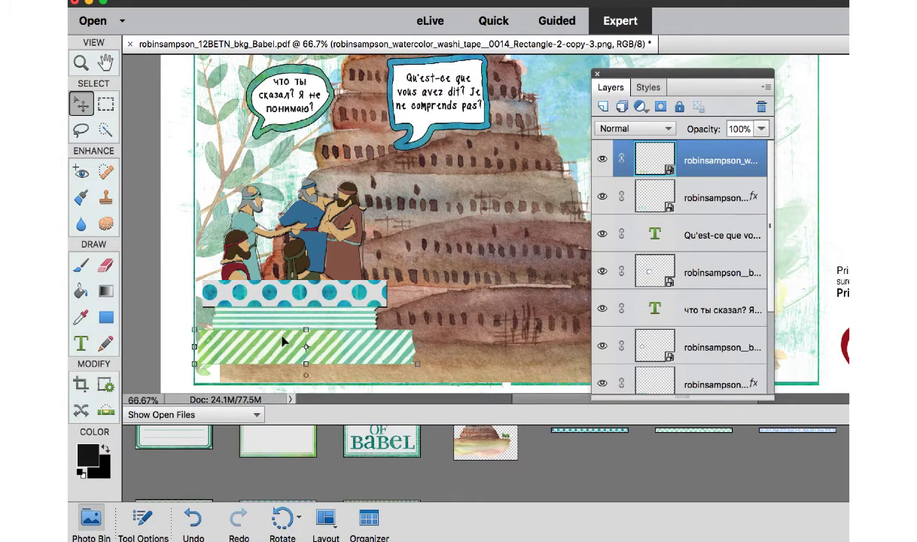
click(417, 364)
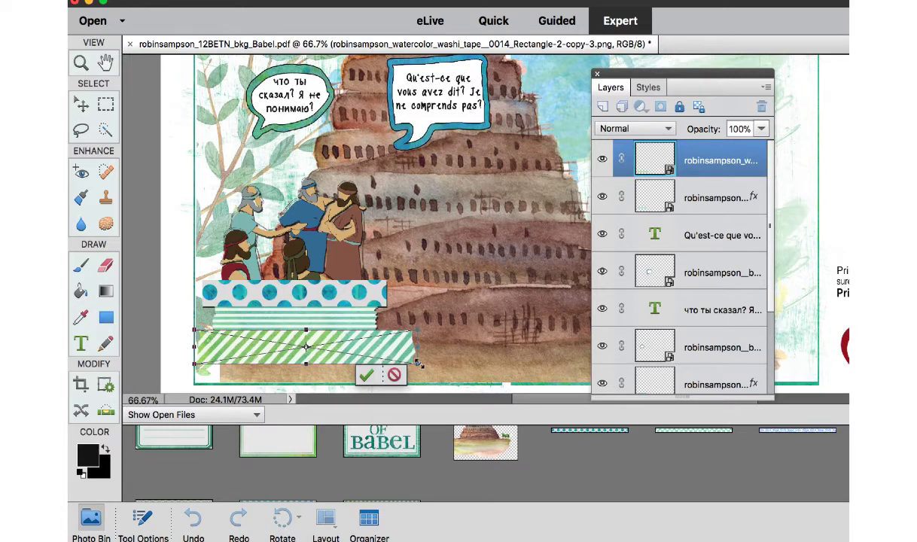
drag(418, 366, 384, 344)
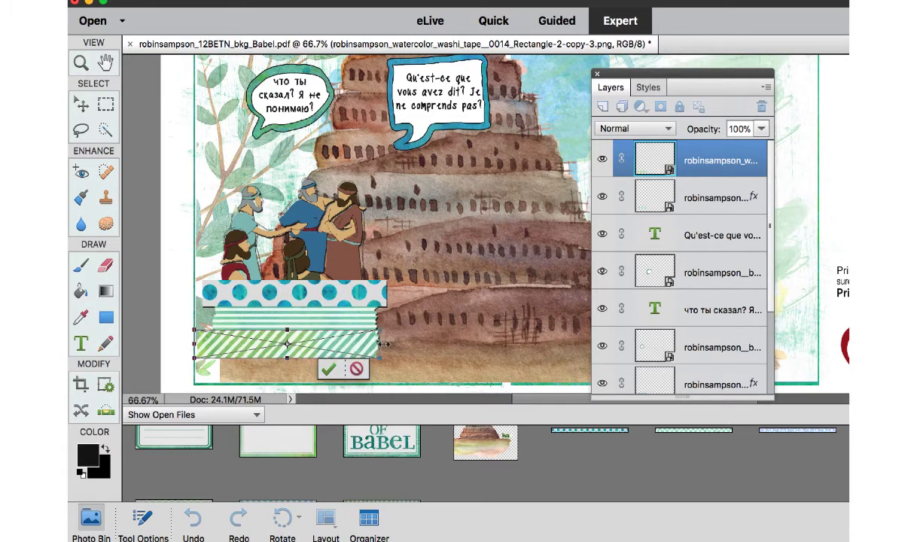
click(328, 368)
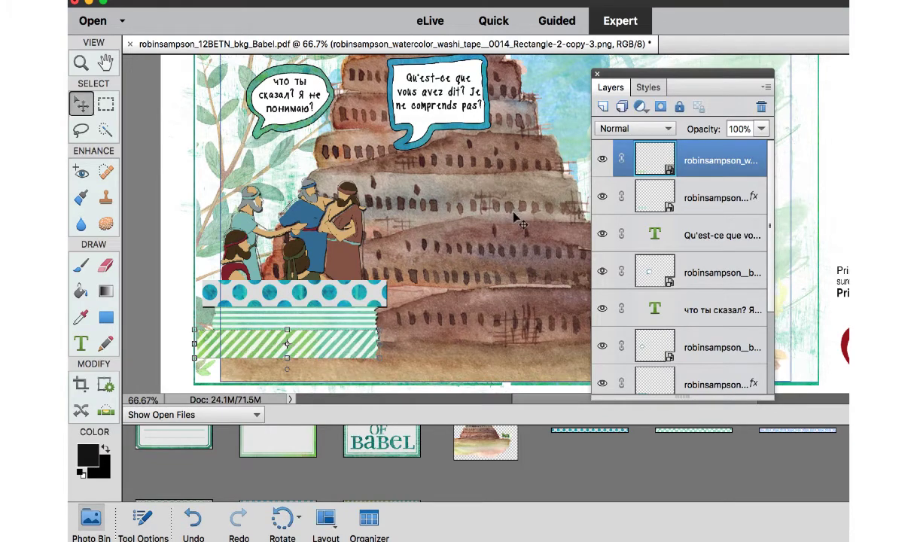
Paste the copied drop shadow layer style onto the green diagonal-striped washi tape.
right_click(340, 346)
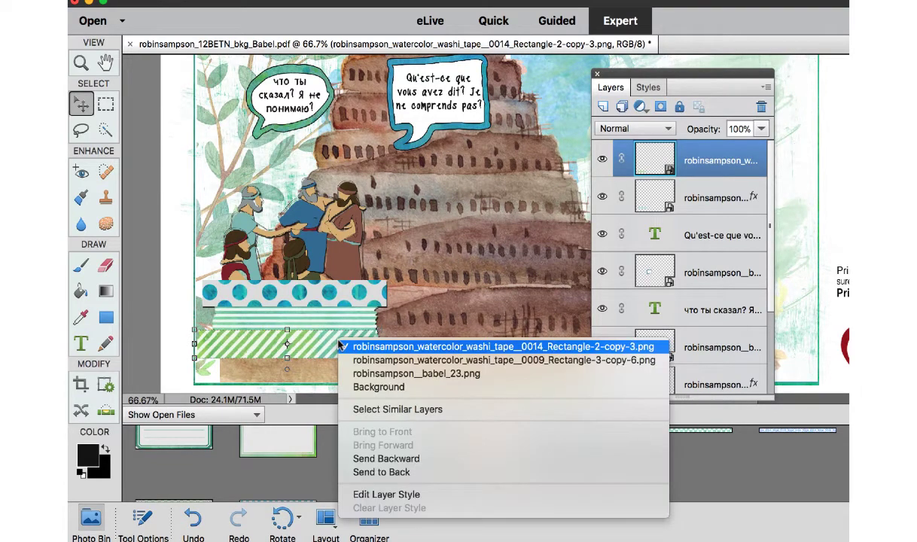
click(306, 346)
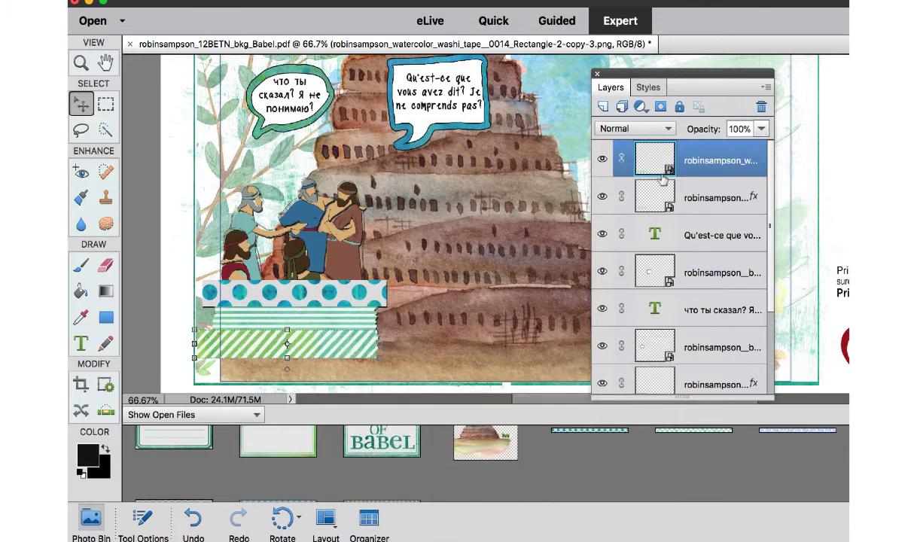
right_click(652, 164)
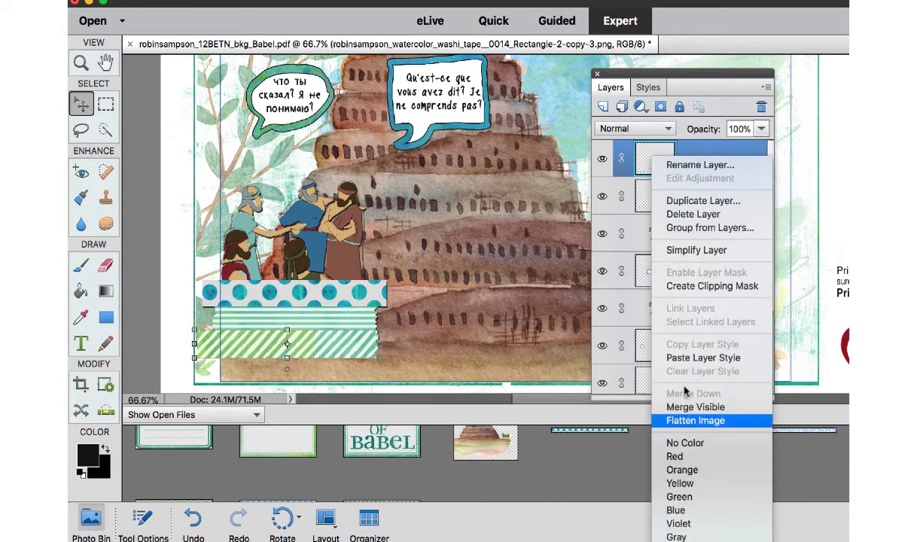
click(691, 359)
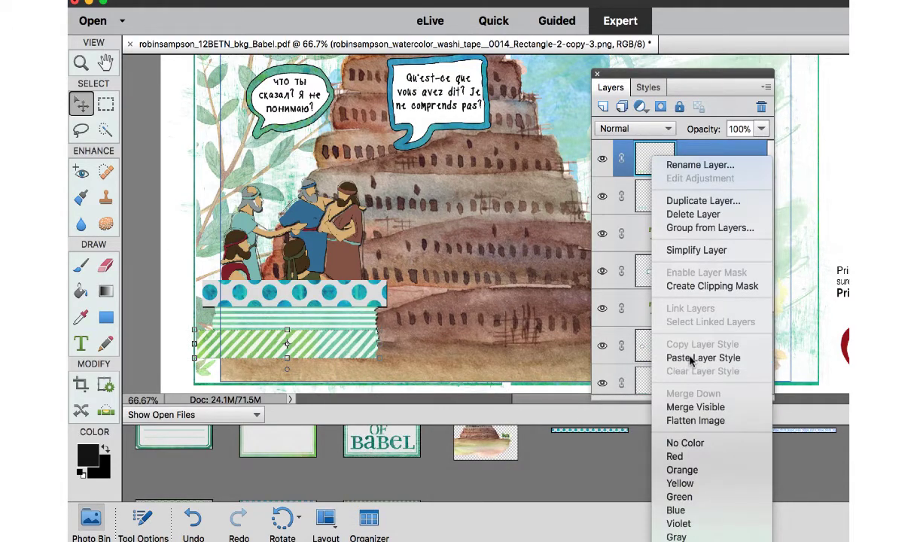
Add the blue cross-patterned washi tape to the page, and place a second copy in front of all layers below the diagonal-striped tape.
click(491, 295)
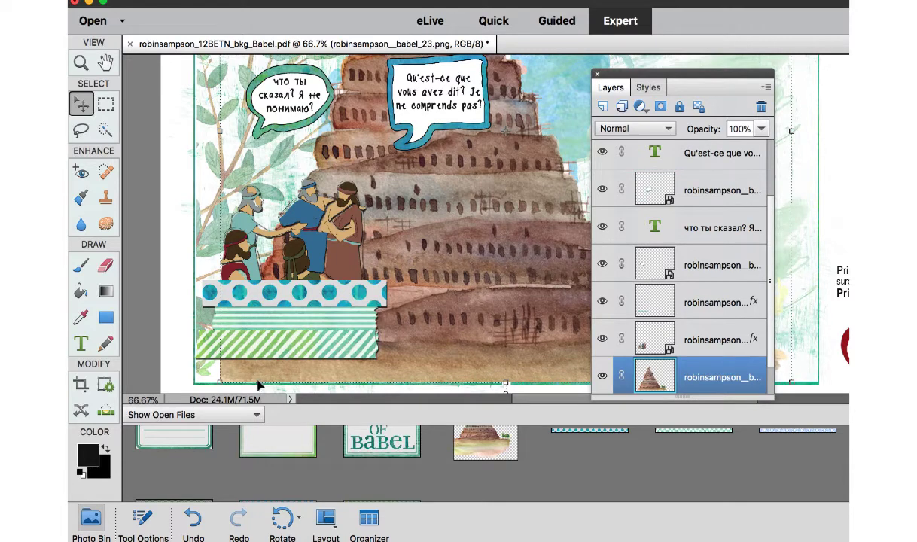
scroll(341, 462, down, 3)
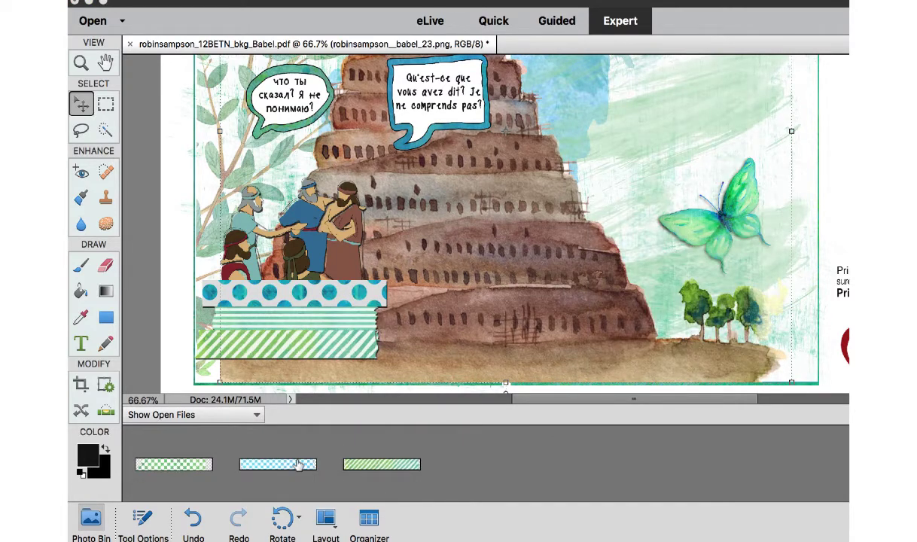
drag(299, 466, 316, 297)
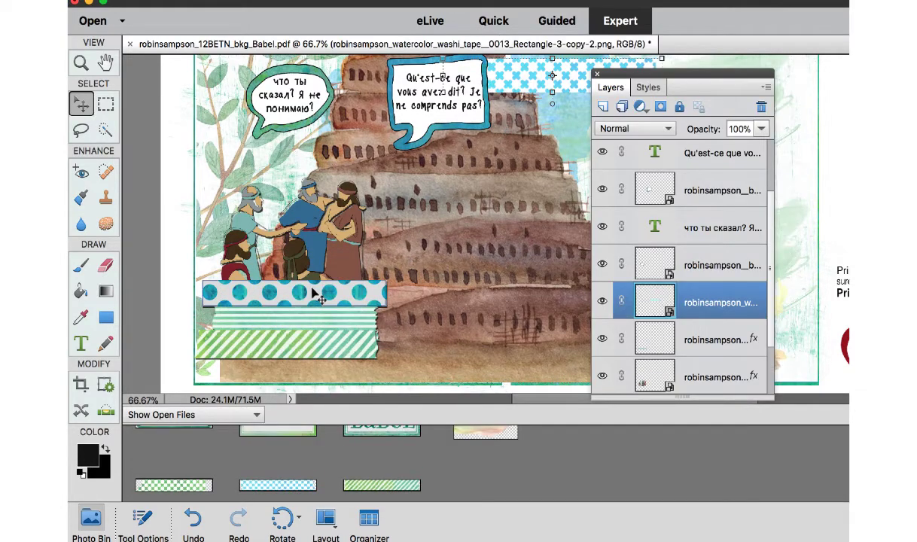
drag(296, 482, 334, 274)
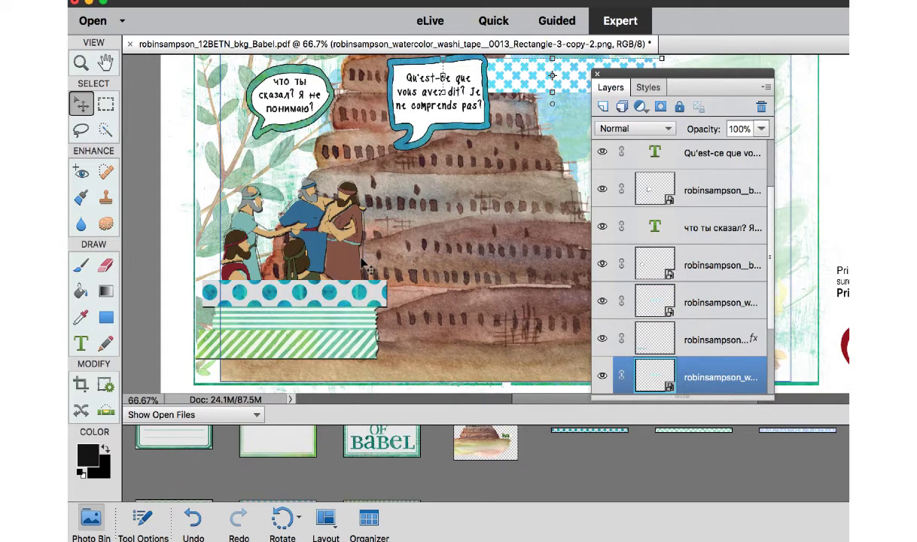
key(super+shift+bracketright)
Paste the copied drop shadow layer style onto the blue cross-patterned washi tape below the diagonal-striped one.
right_click(322, 342)
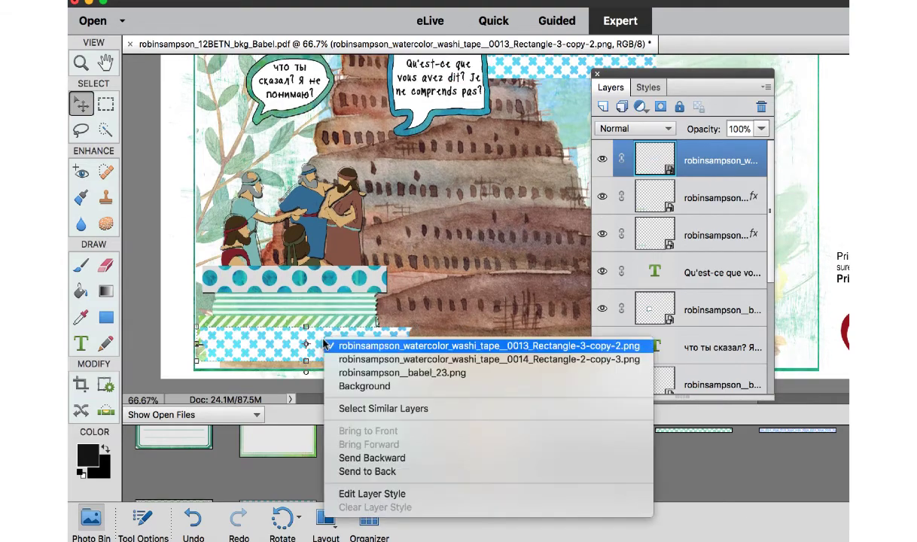
click(324, 342)
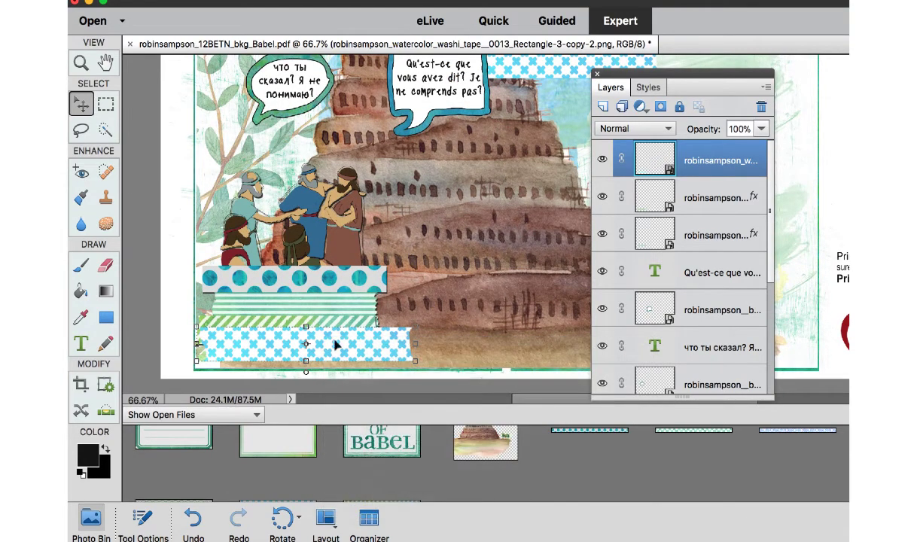
right_click(707, 160)
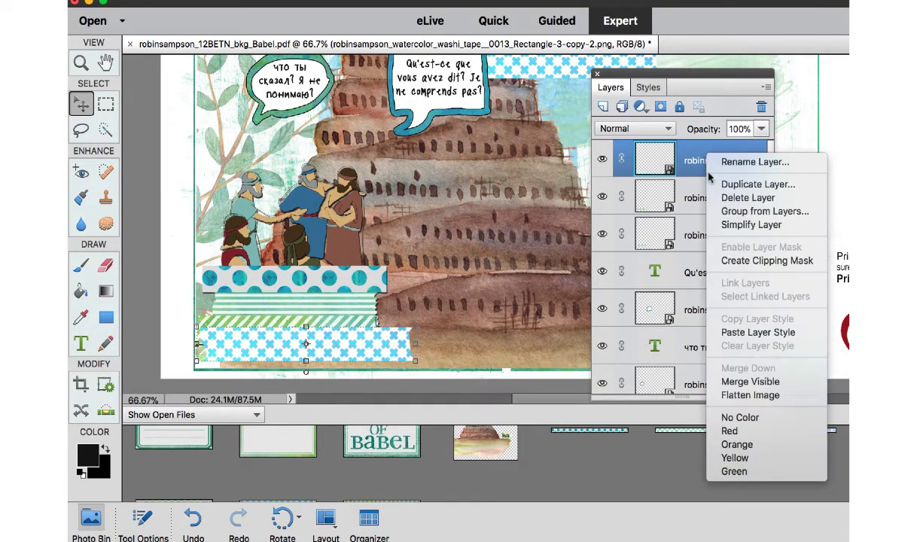
click(737, 333)
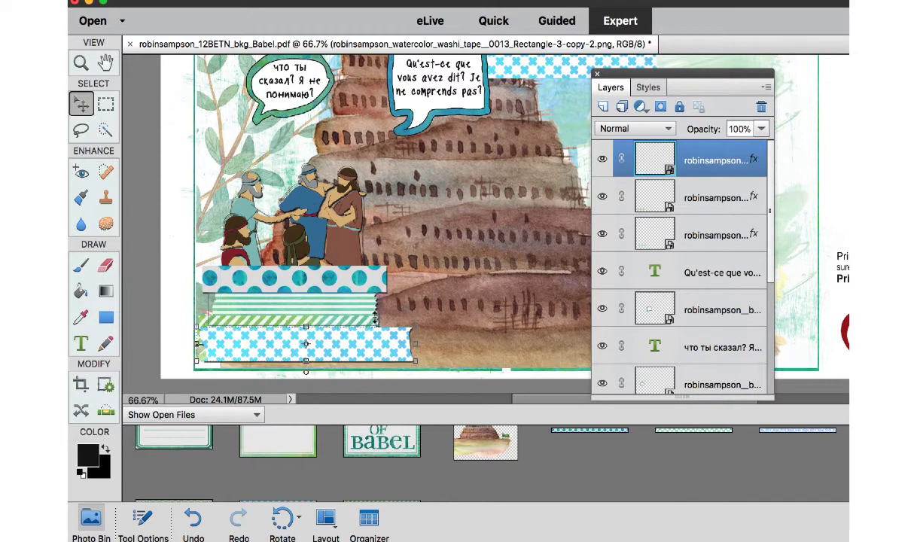
Scale down the blue cross-patterned washi tape and fit it between the diagonal-striped tape and the page's lower edge.
click(415, 362)
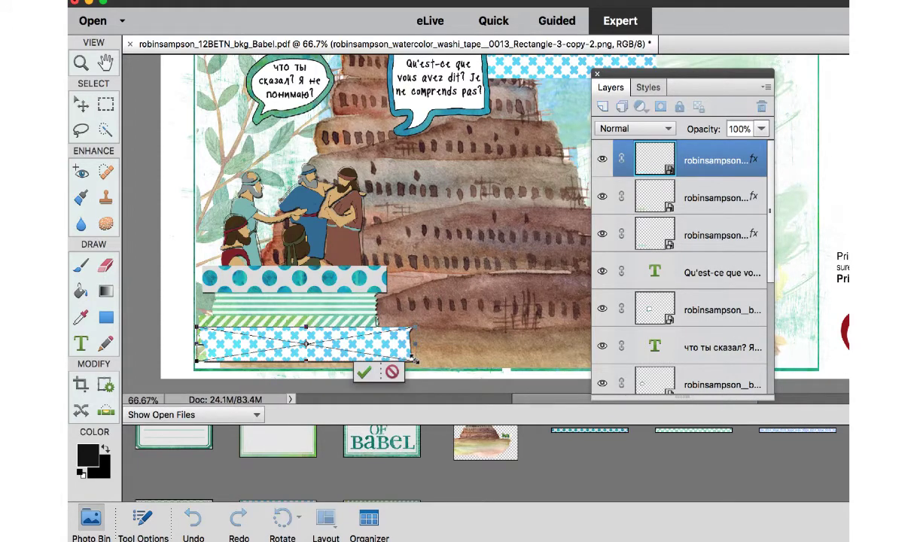
drag(414, 361, 359, 348)
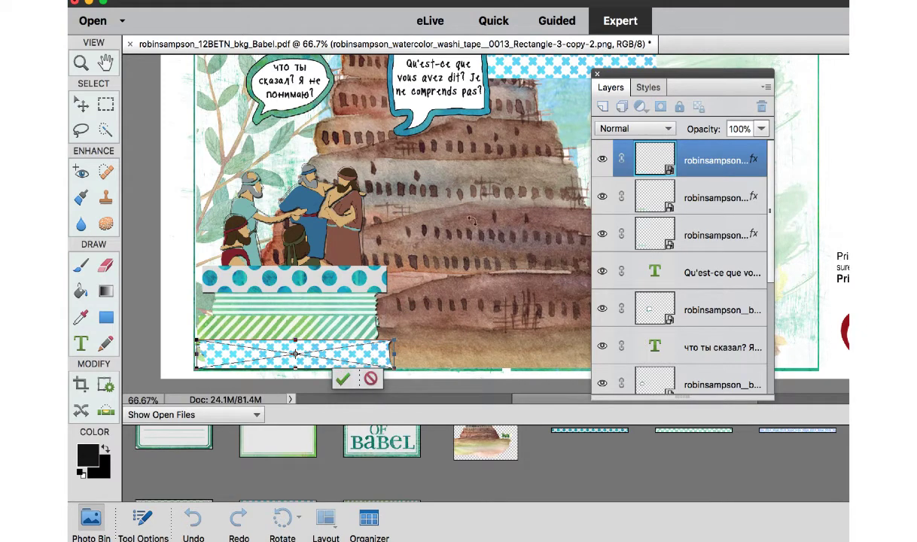
click(81, 105)
Delete the spare copy of the blue cross-patterned washi tape near the French speech bubble.
click(556, 75)
key(Delete)
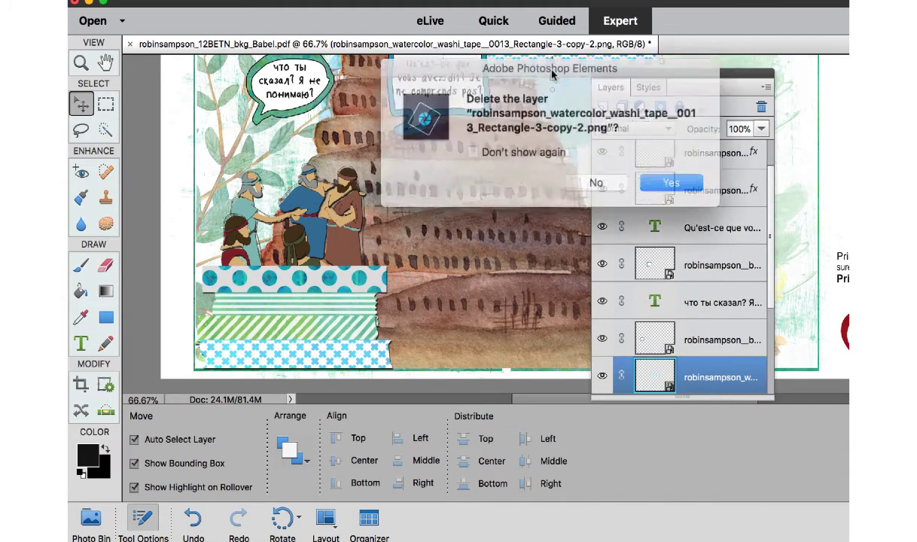
click(657, 177)
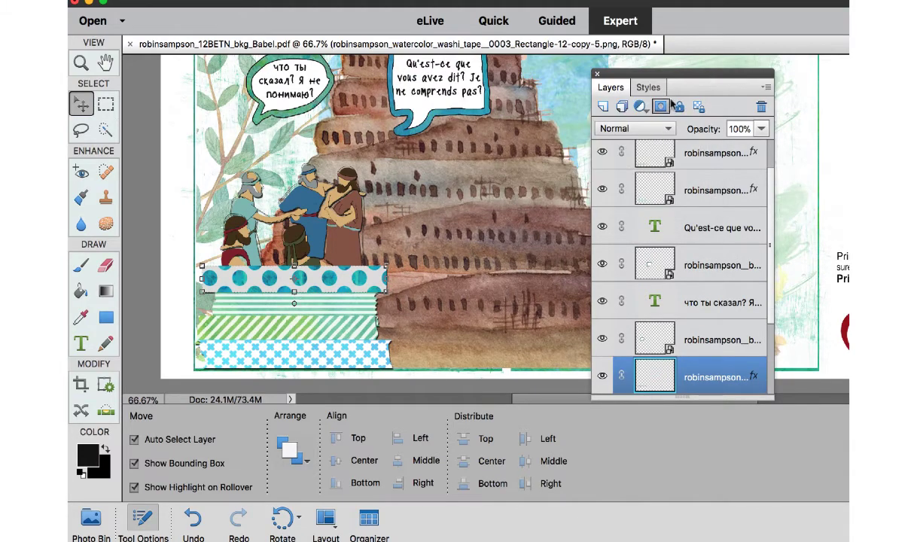
Add the round "Christ Alone is my Cornerstone!" tag to the page and place it above the Russian speech bubble.
drag(757, 88, 916, 115)
key(super+minus)
key(super+minus)
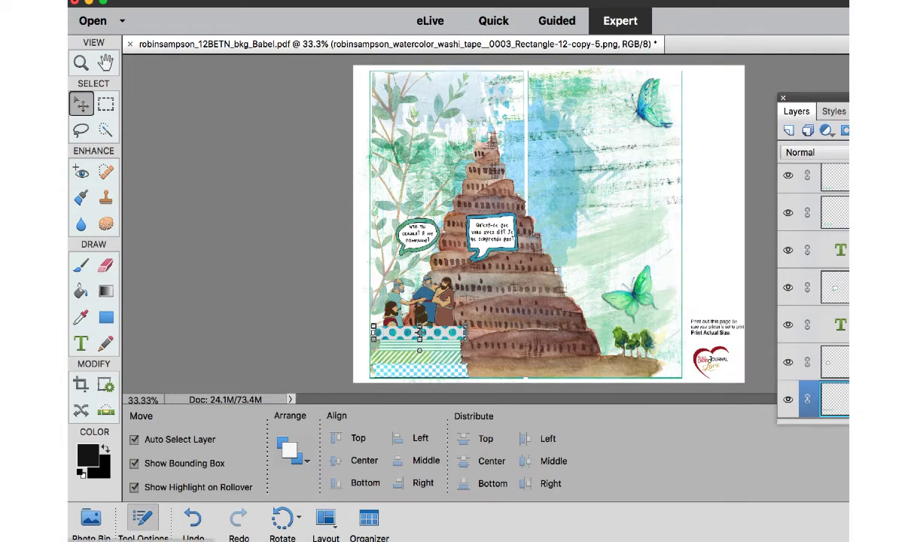
click(89, 518)
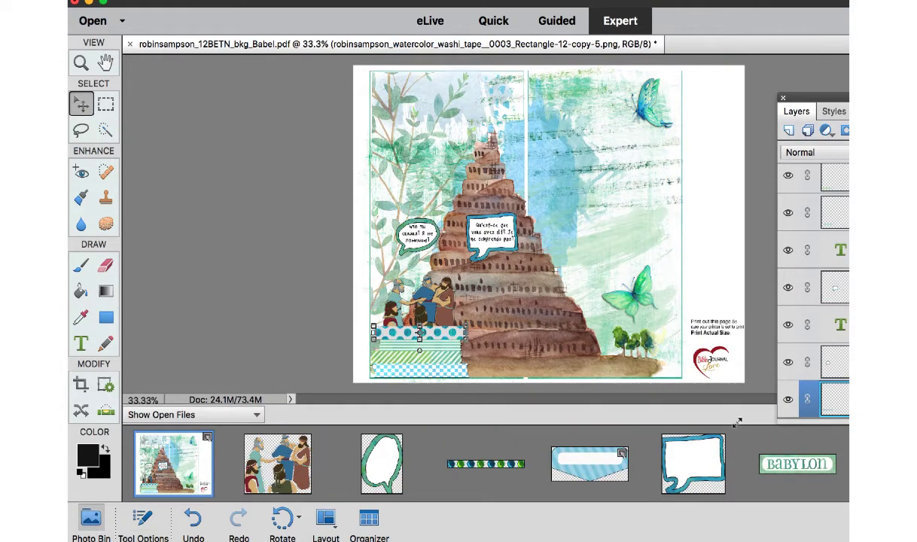
drag(897, 464, 411, 134)
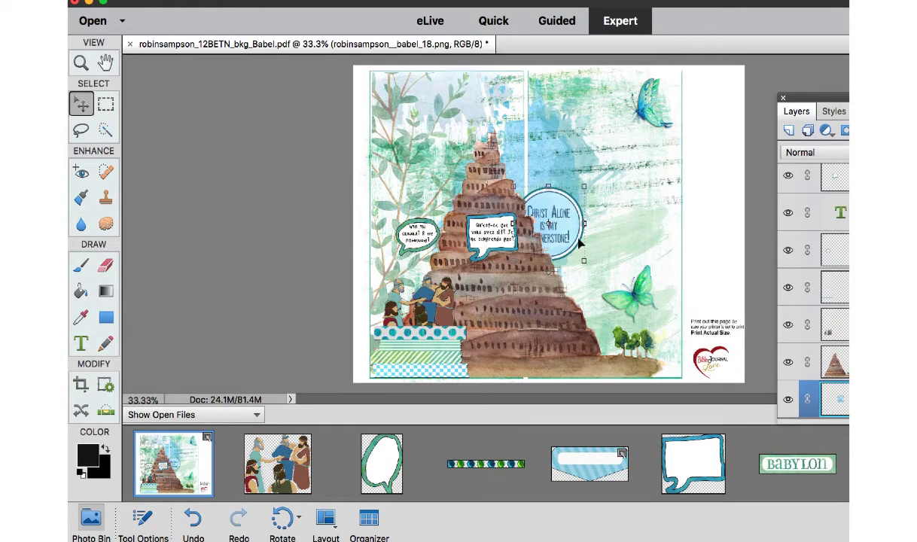
drag(578, 241, 429, 166)
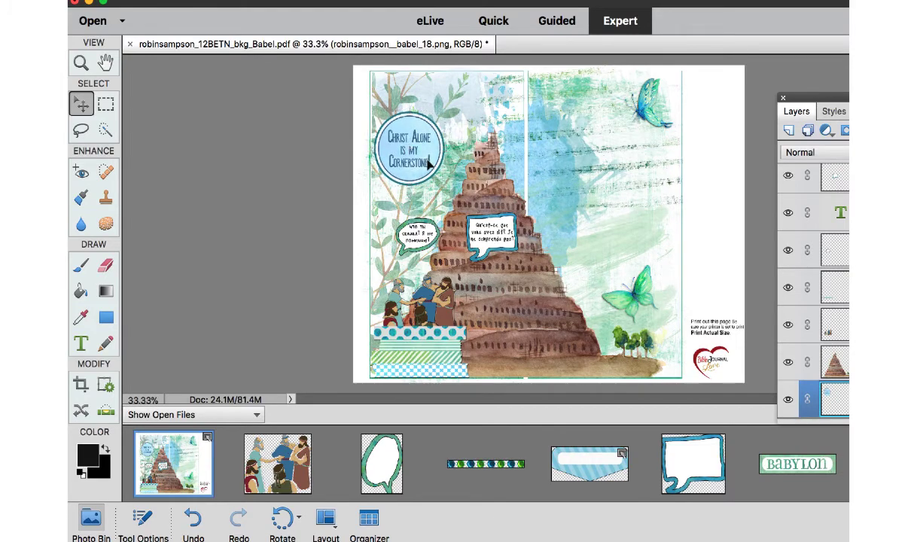
Paste the copied drop shadow layer style onto the "Christ Alone is my Cornerstone!" tag.
right_click(428, 162)
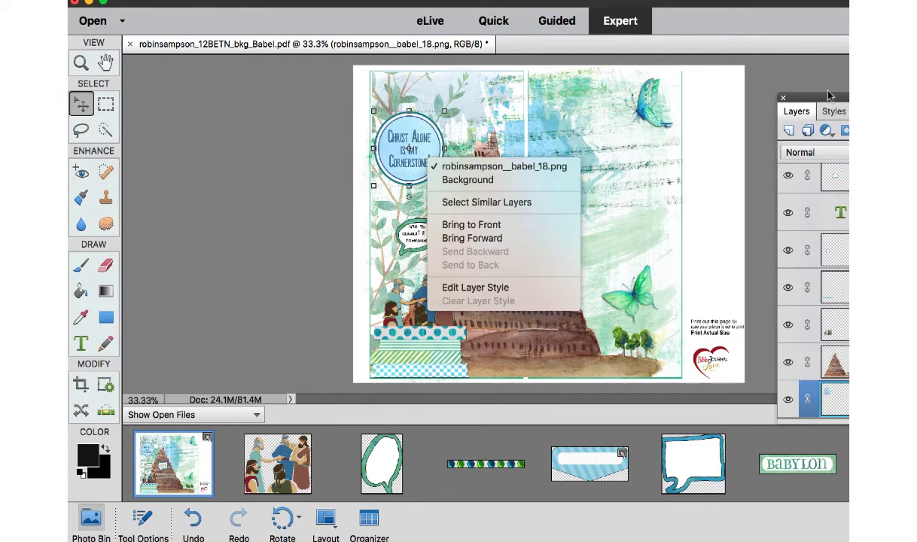
click(828, 98)
drag(820, 98, 766, 30)
right_click(826, 341)
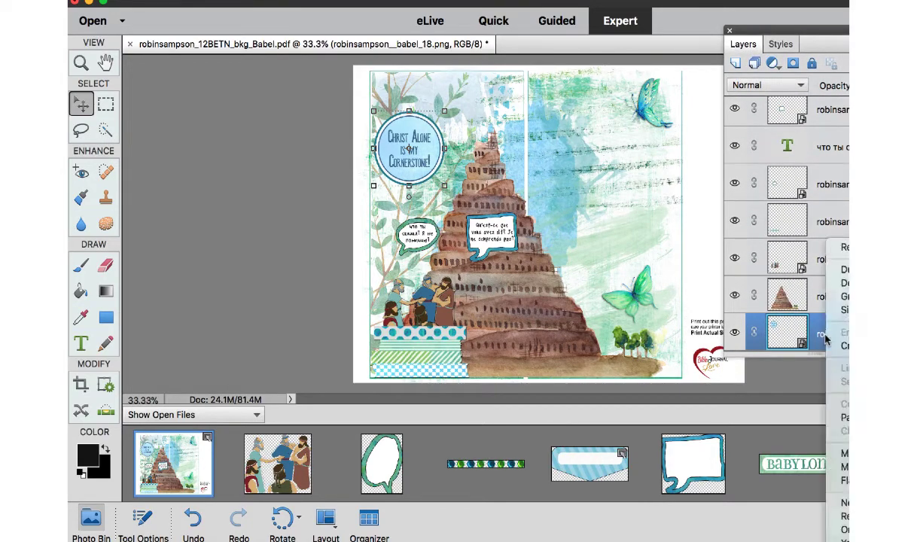
click(839, 417)
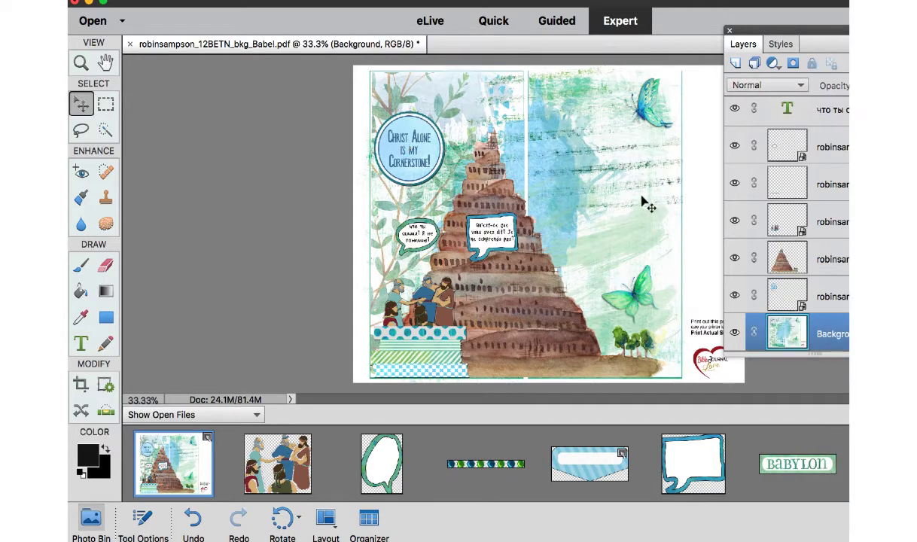
click(396, 150)
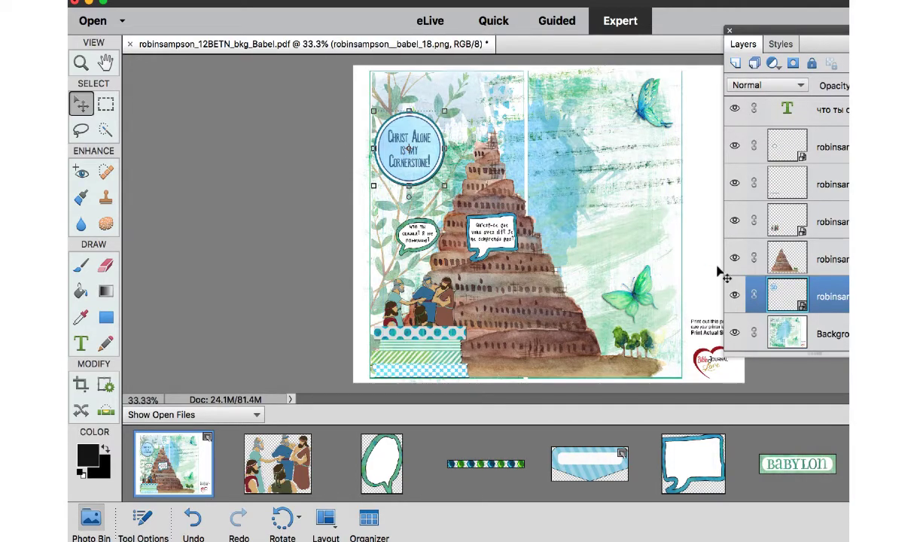
Enlarge the Tower of Babel image so its ground extends past the outer edge of the right-hand page.
click(529, 300)
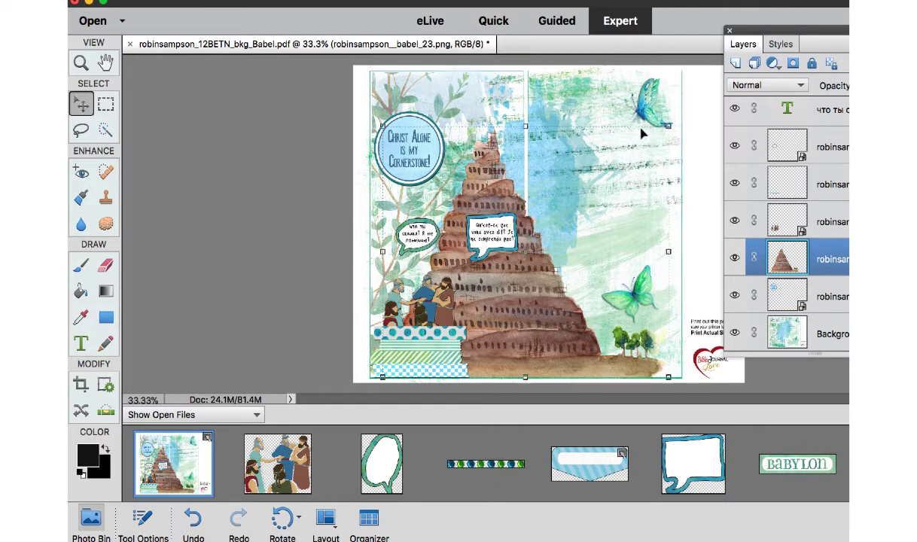
drag(668, 126, 702, 103)
key(Return)
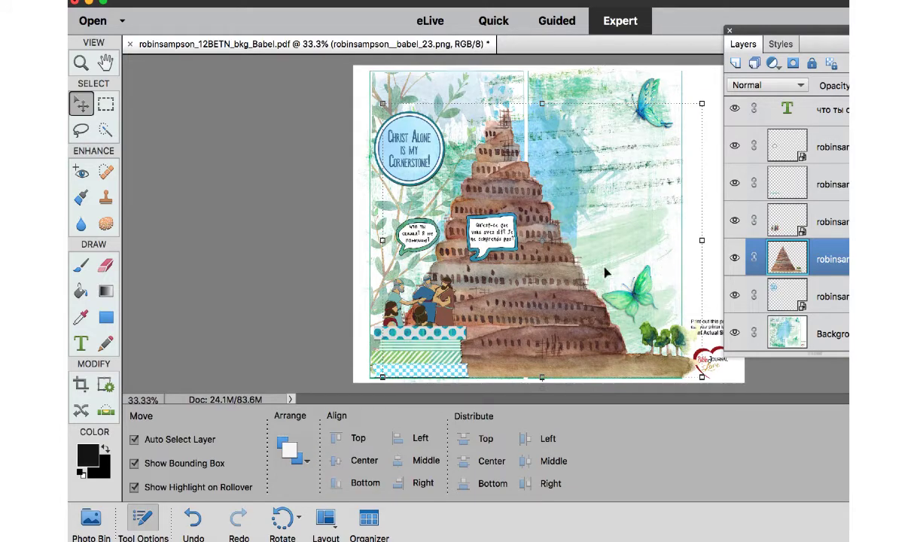
drag(608, 366, 617, 335)
Trim off the part of the tower image that overhangs the right-hand page's outer edge using the Rectangular Marquee.
click(105, 106)
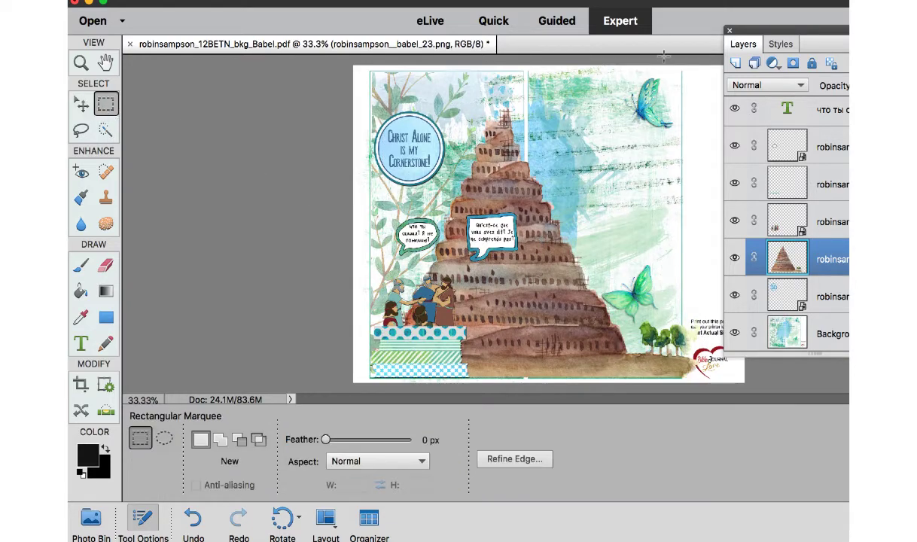
drag(682, 75, 708, 403)
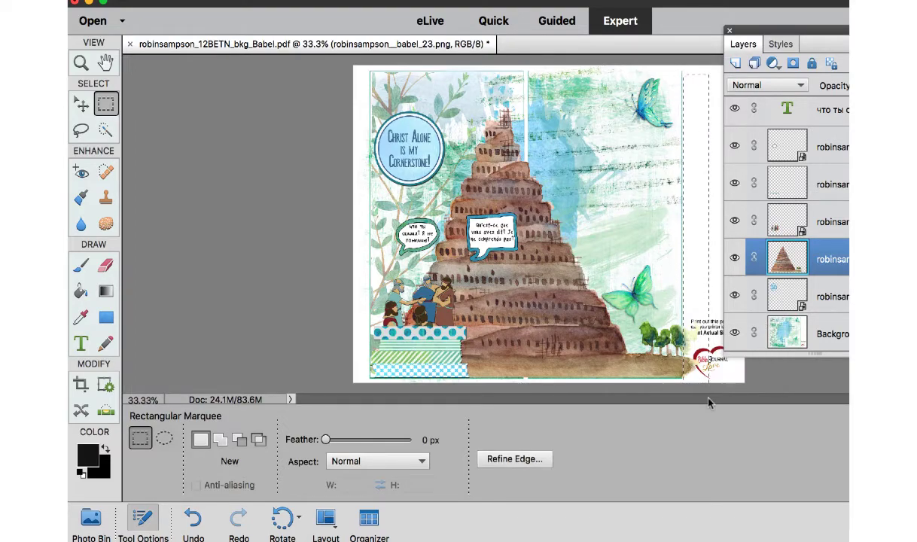
key(Delete)
key(ctrl+d)
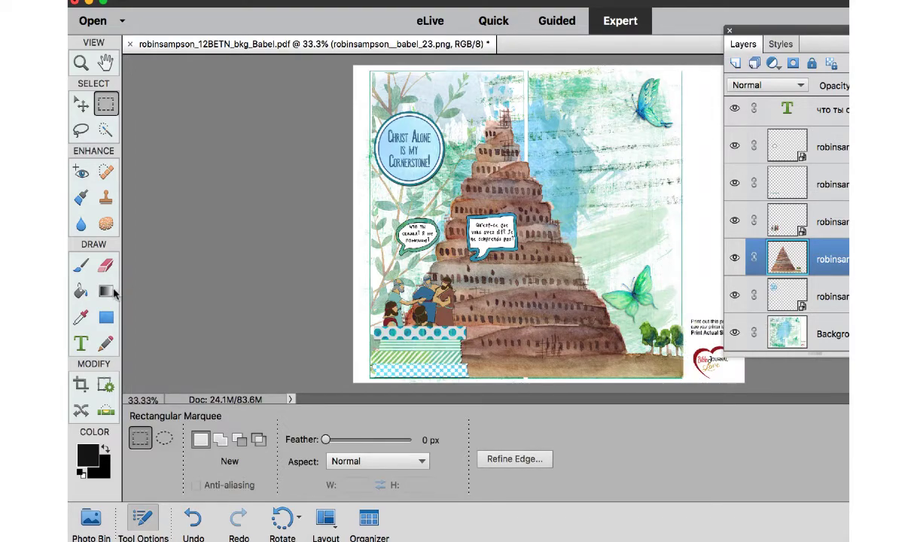
Draw a narrow white rectangle over the full height of the gap between the two pages, in front of the tower.
click(106, 319)
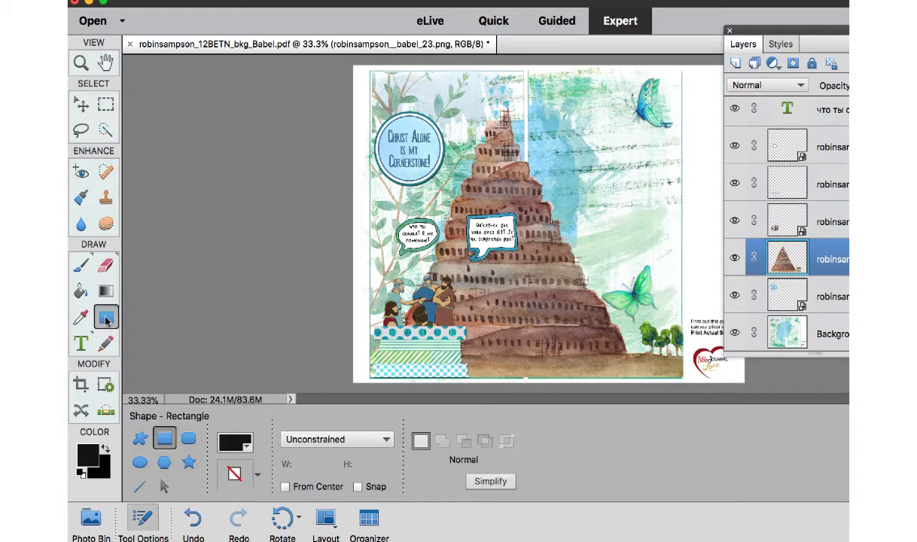
click(88, 457)
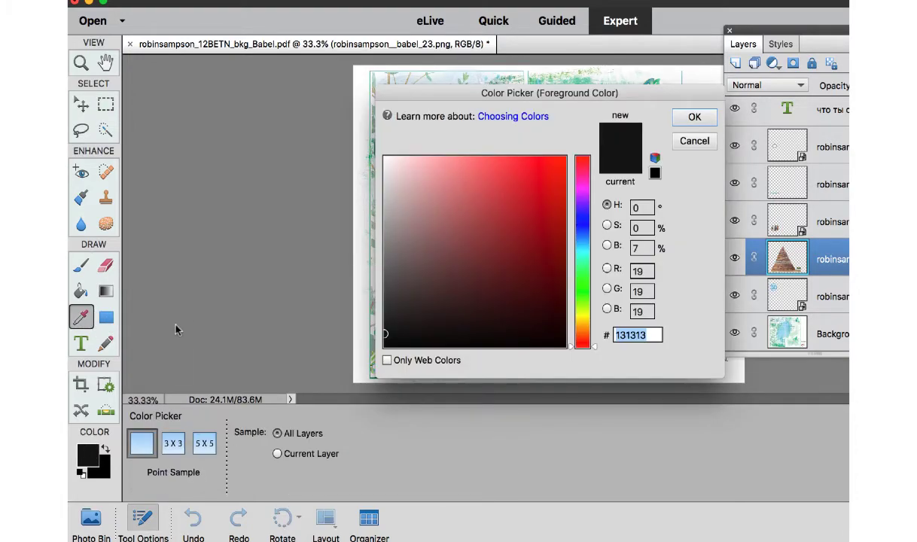
text(d)
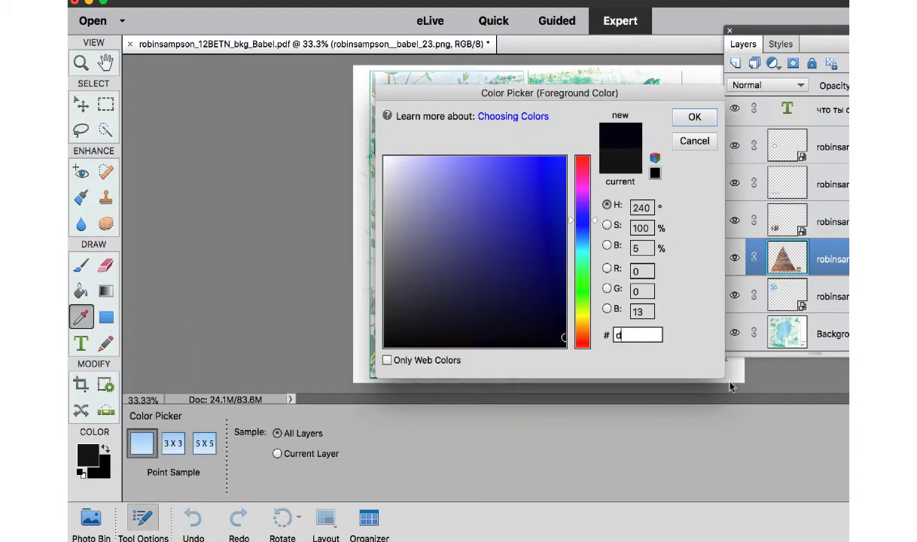
click(694, 116)
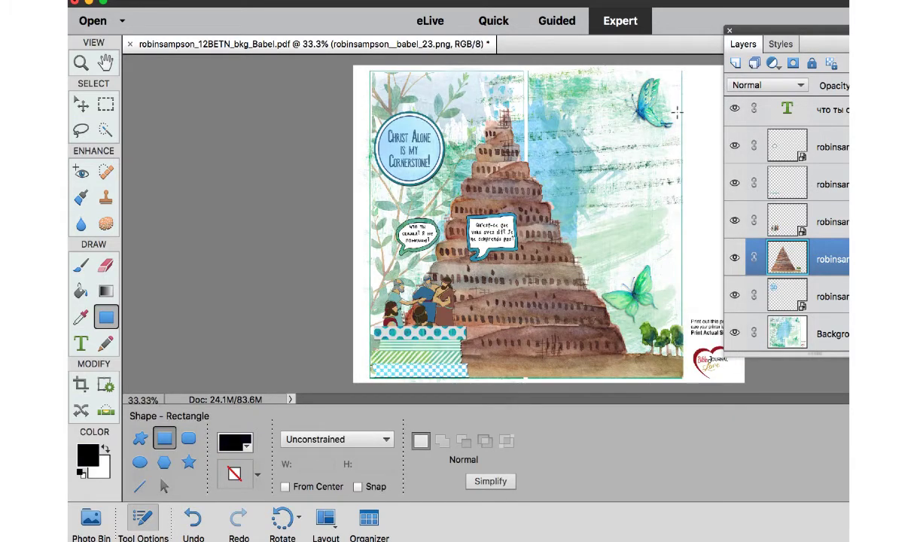
click(106, 449)
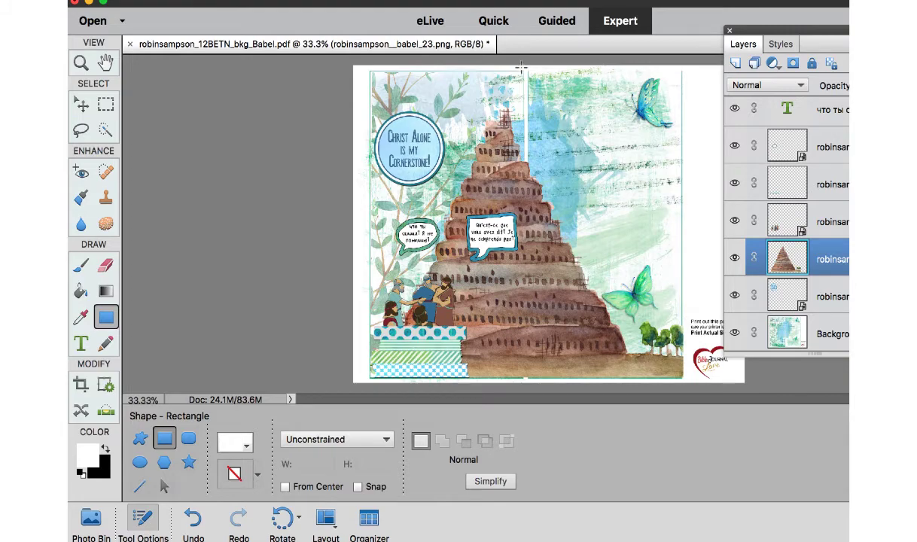
drag(525, 70, 527, 382)
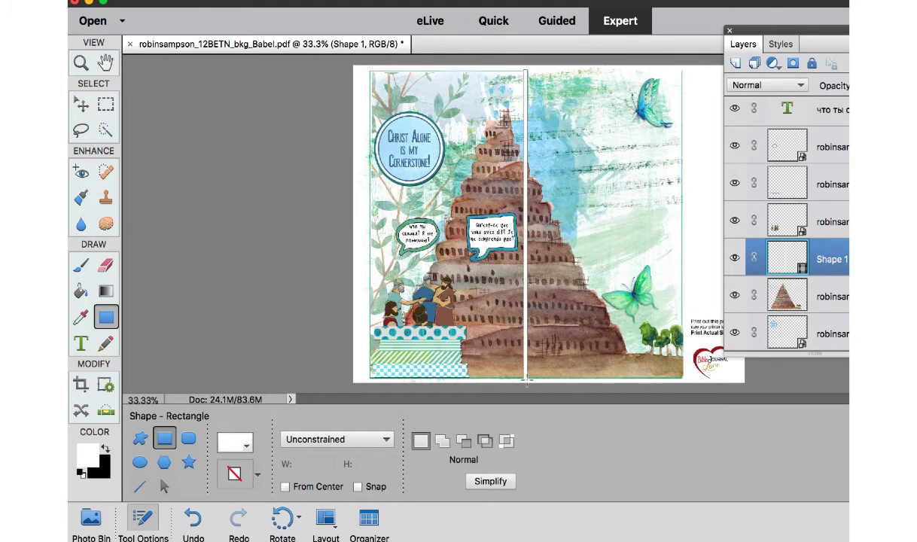
click(82, 104)
click(227, 134)
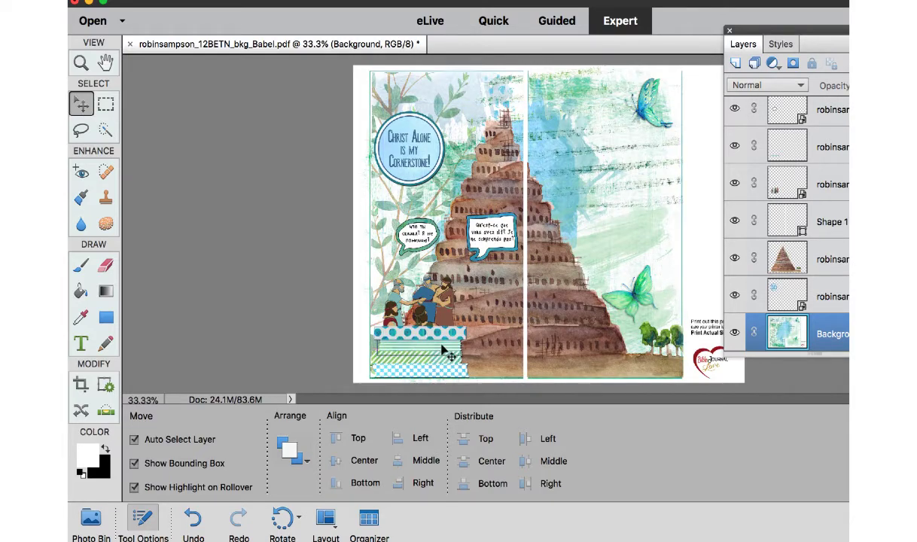
Stagger the green washi tapes by shifting the horizontal-striped one toward the tower and raising the diagonal-striped one slightly.
drag(438, 346, 460, 348)
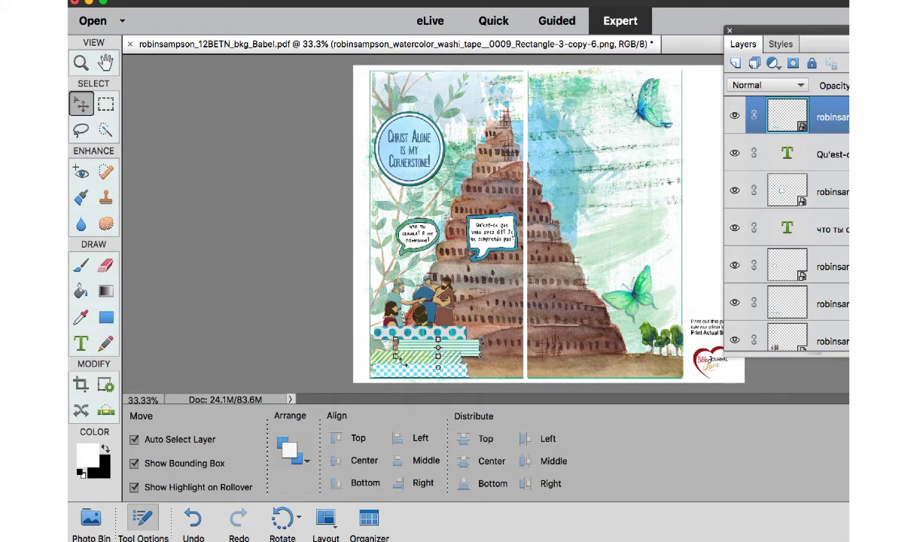
click(396, 357)
key(Escape)
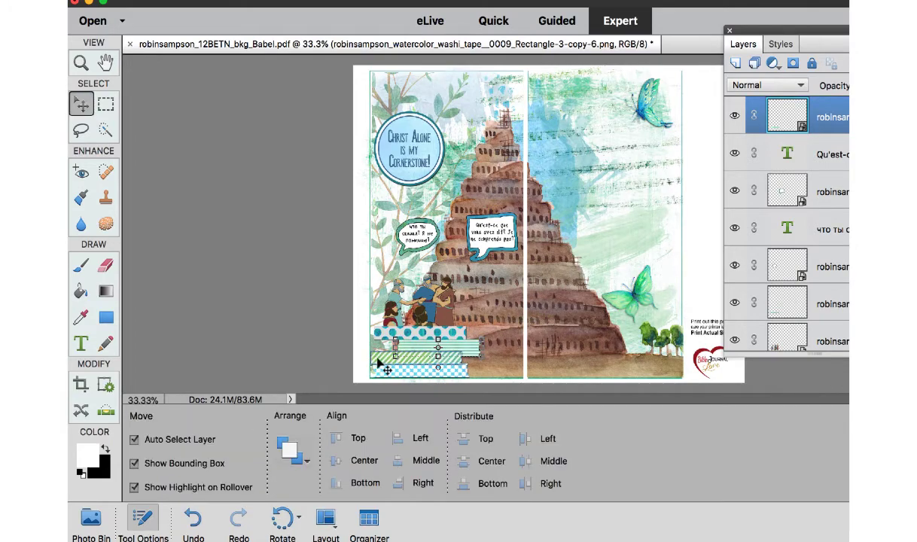
drag(379, 359, 380, 355)
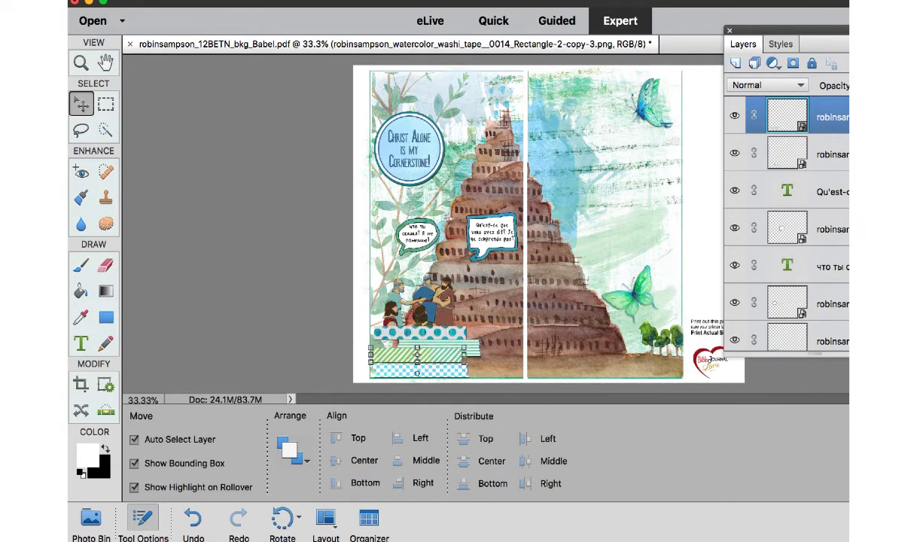
Add the green checked washi tape behind the striped tapes at the outer page edge, with a white rectangle over the adjoining margin.
click(90, 520)
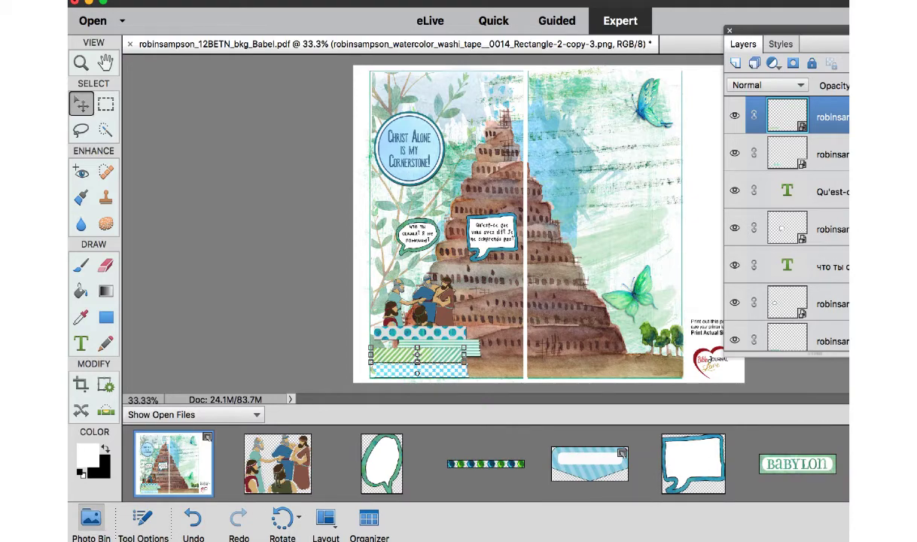
scroll(459, 463, down, 3)
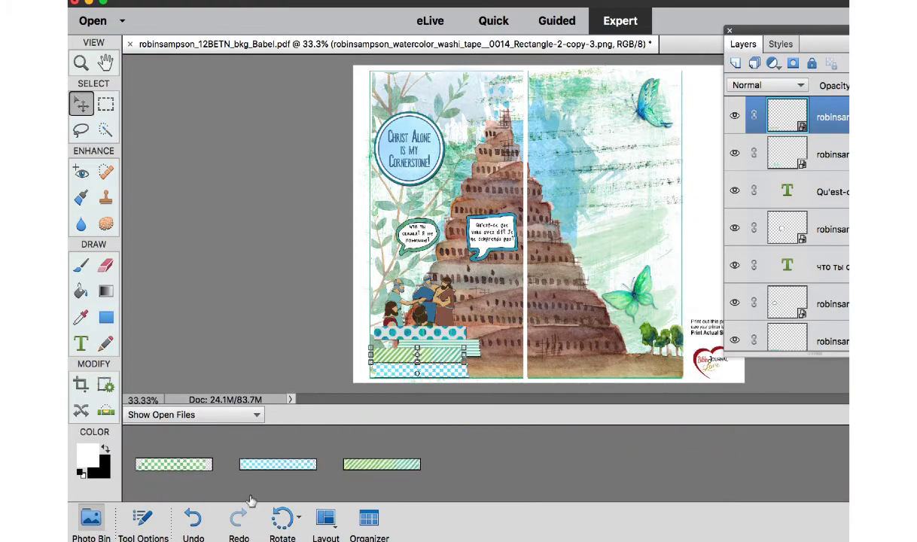
drag(192, 468, 433, 347)
click(362, 341)
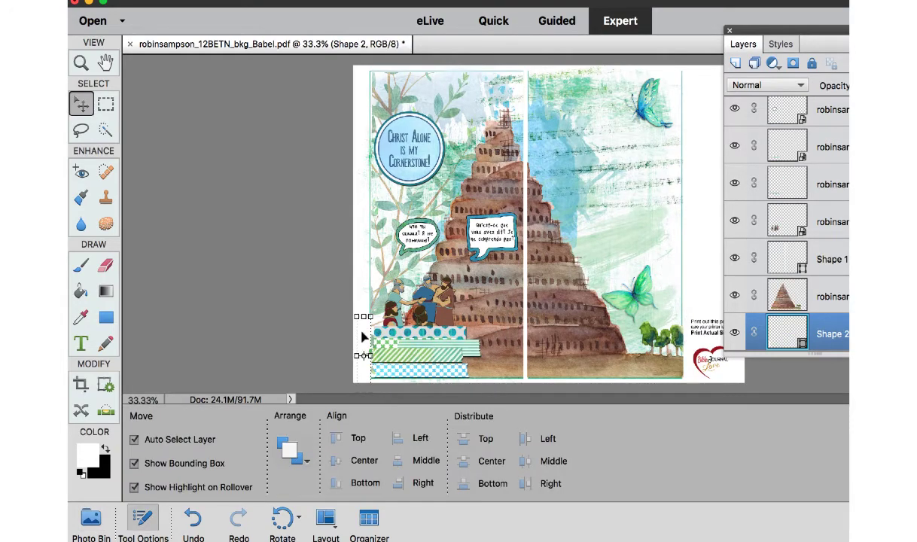
Trim off the part of the green checked washi tape that overhangs the left-hand page's outer edge using the Rectangular Marquee.
click(491, 235)
key(super+plus)
key(super+plus)
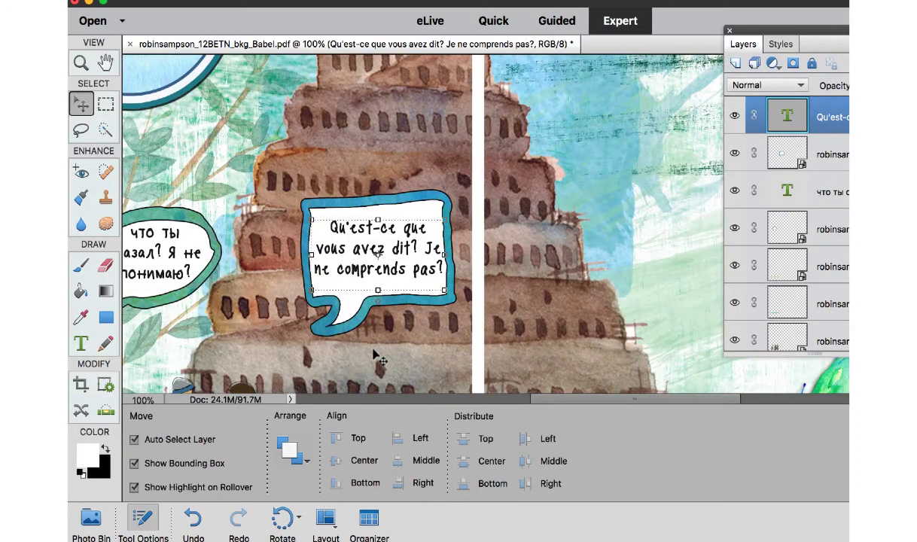
scroll(374, 354, left, 10)
scroll(374, 354, down, 10)
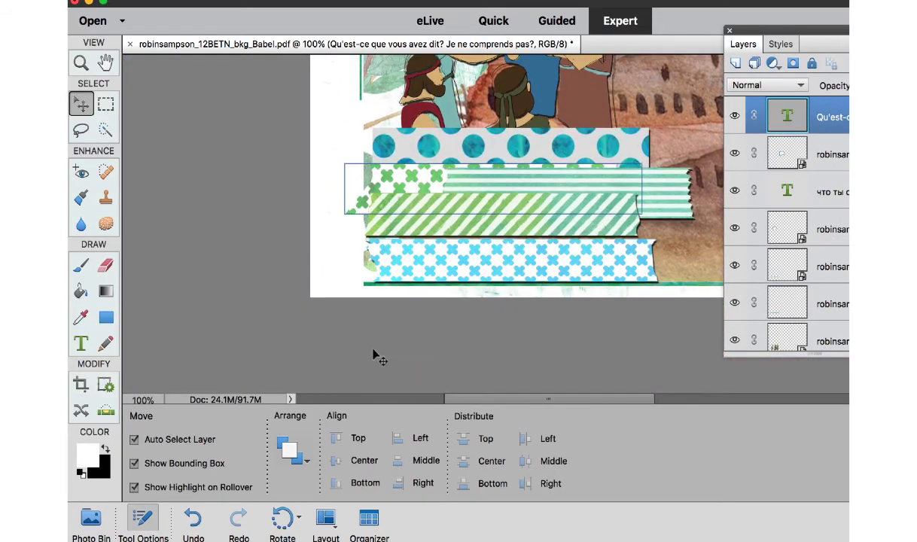
click(407, 181)
click(106, 104)
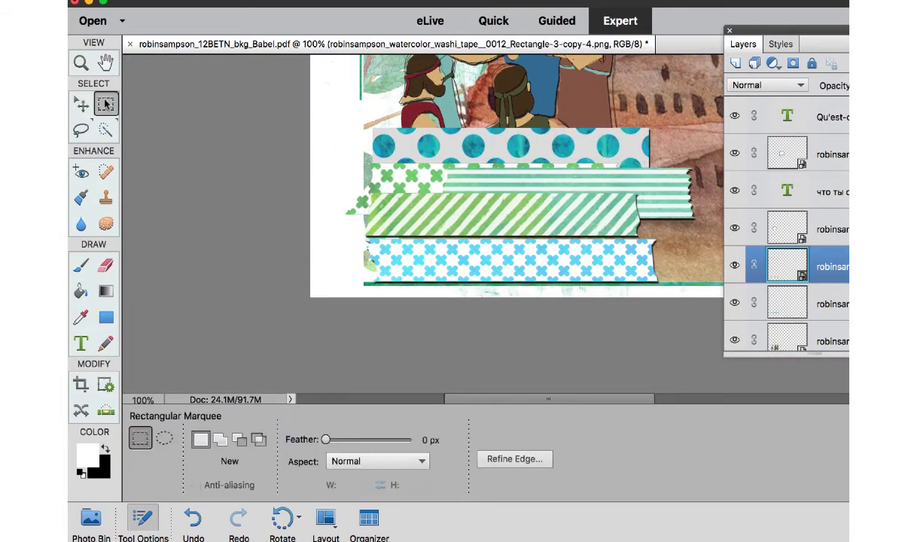
drag(324, 144, 366, 292)
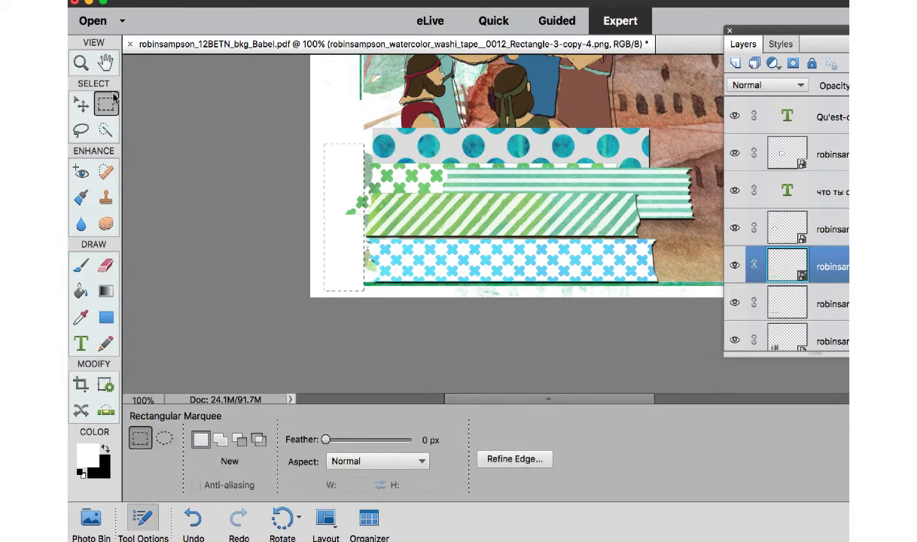
click(83, 104)
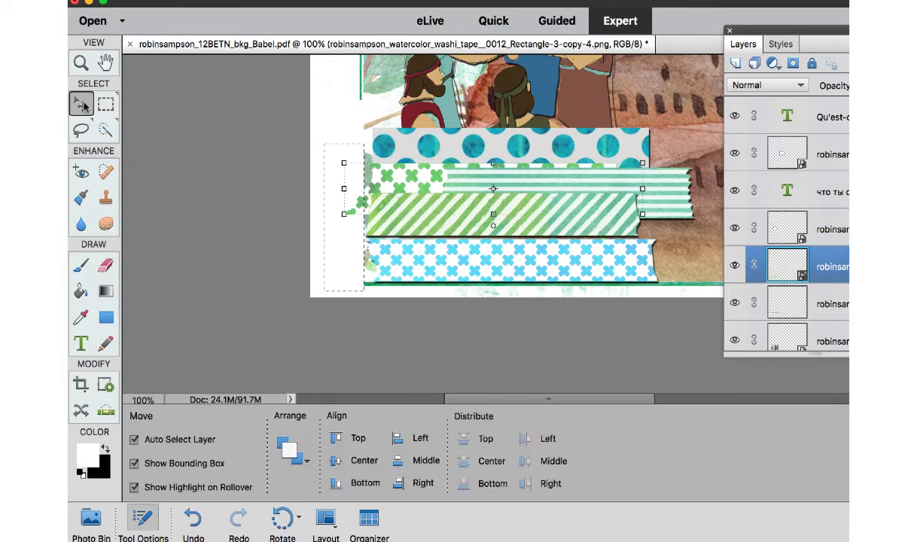
click(104, 269)
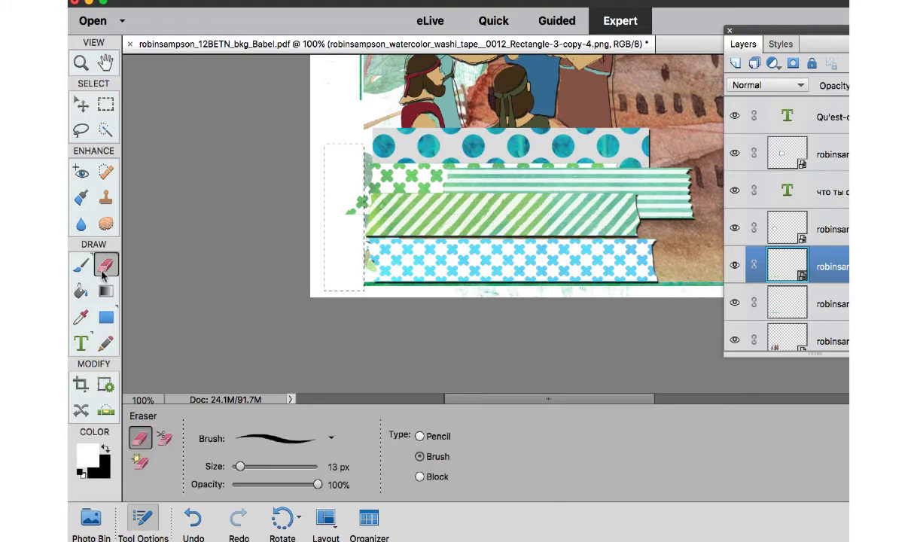
click(357, 200)
click(654, 162)
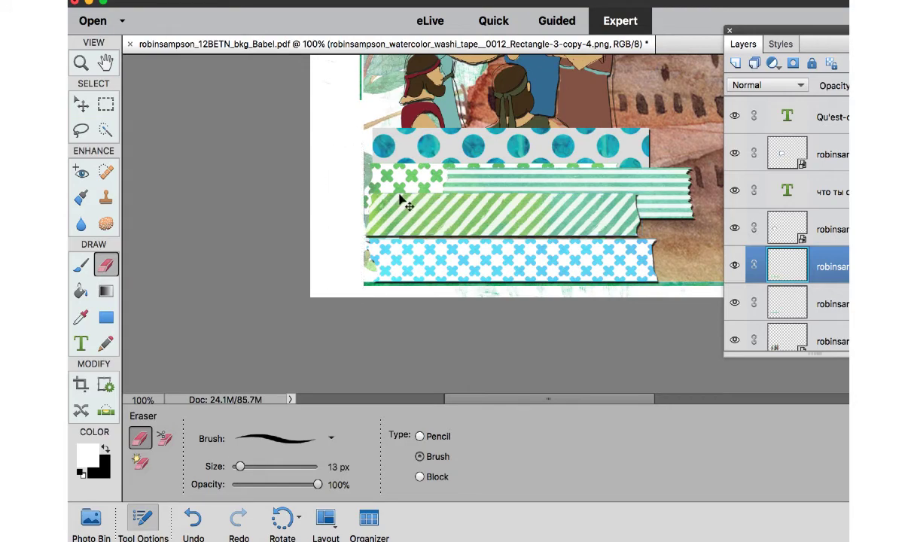
click(82, 104)
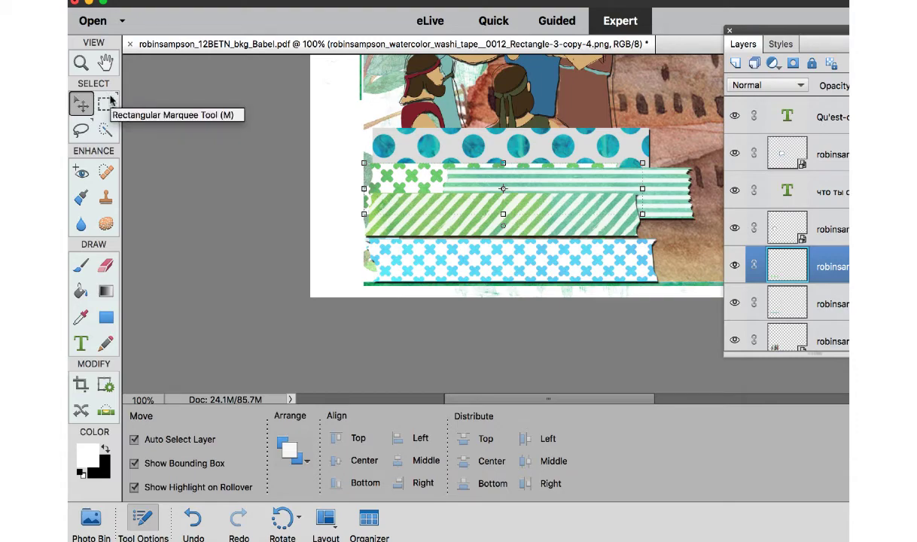
Add the green stitched ribbon cluster to the right-hand page, turned half around, scaled to about 94% by 86% and placed at the outer edge.
key(super+0)
drag(367, 44, 463, 66)
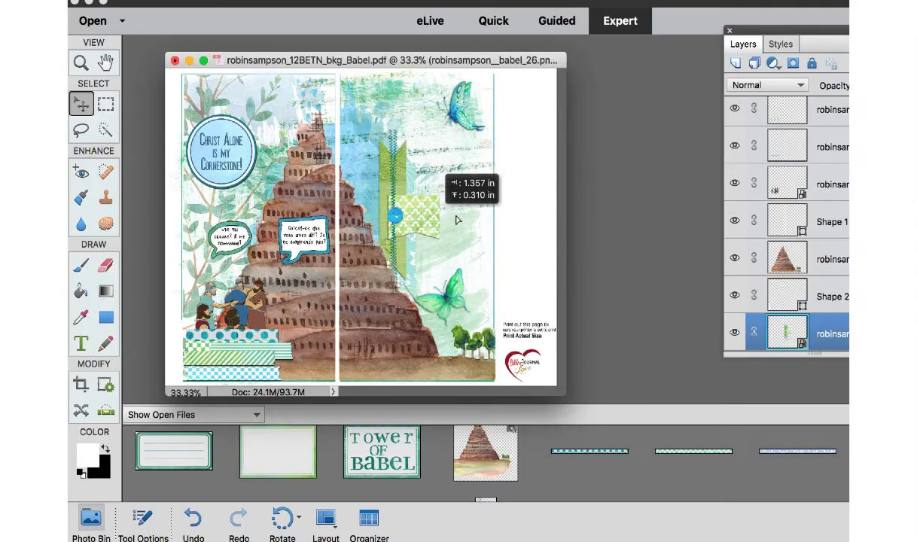
drag(436, 185, 449, 179)
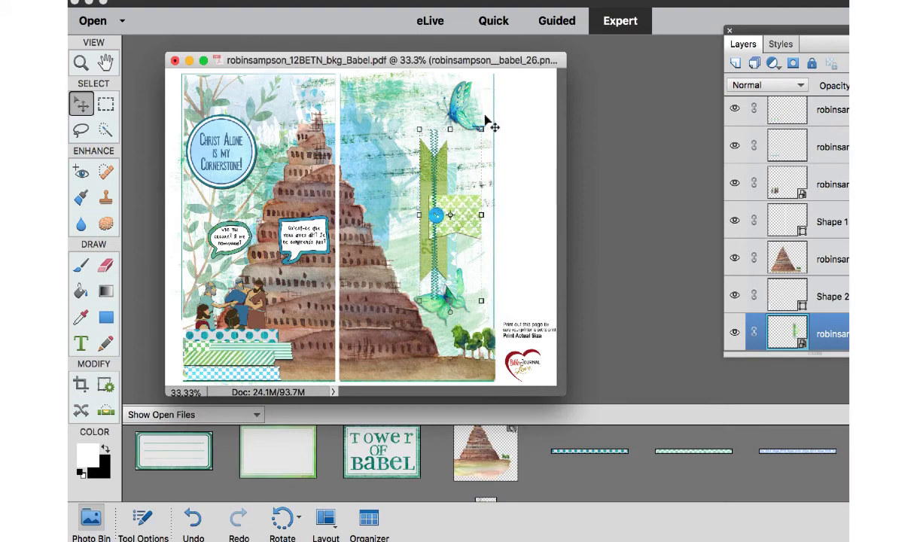
drag(487, 122, 423, 295)
key(Return)
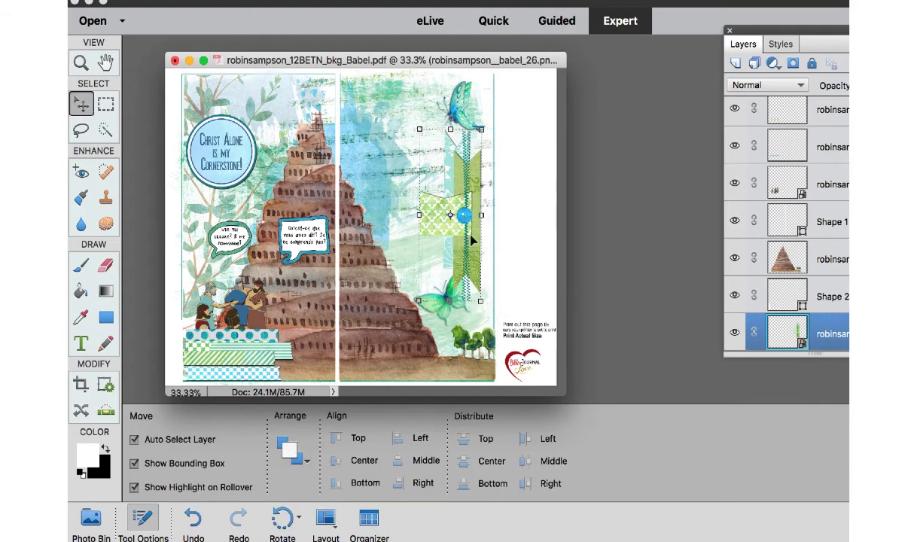
drag(476, 247, 491, 238)
drag(495, 120, 493, 143)
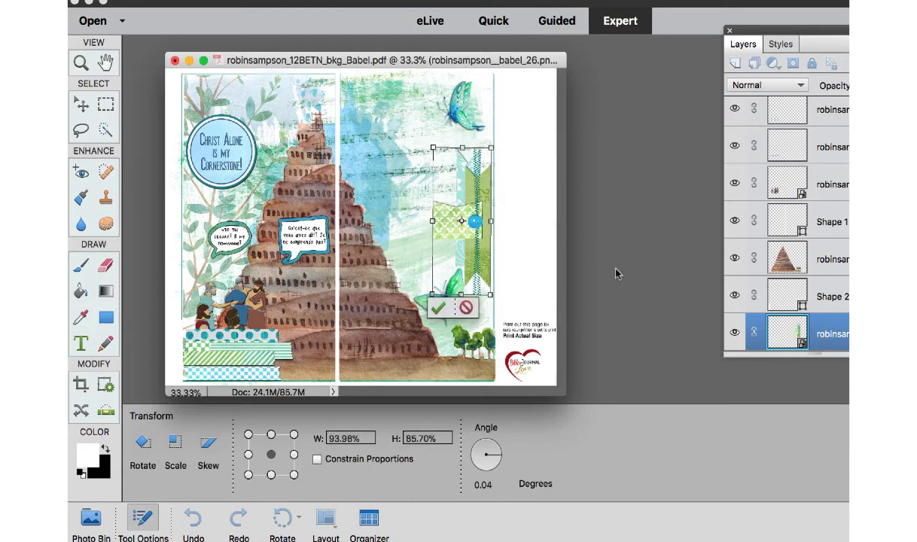
Paste the copied drop shadow layer style onto the ribbon cluster.
click(794, 331)
right_click(794, 331)
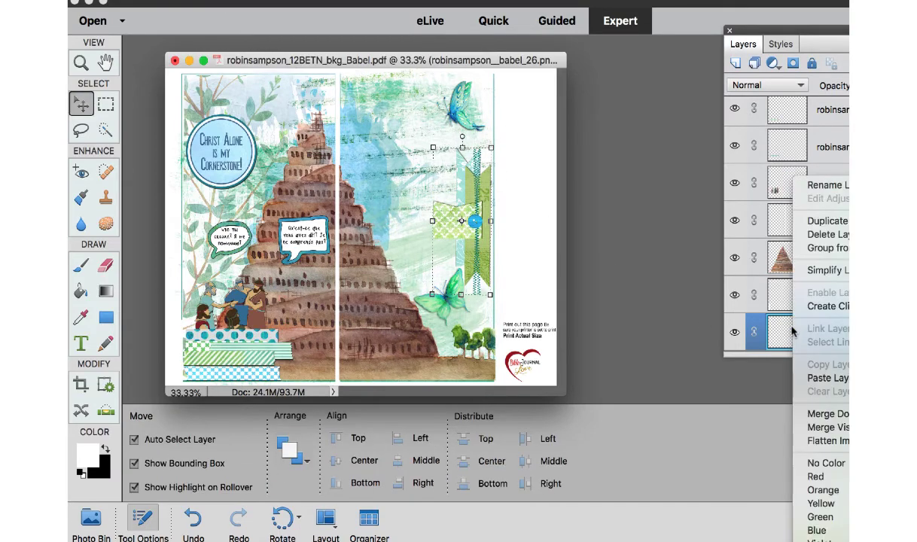
click(829, 379)
click(528, 143)
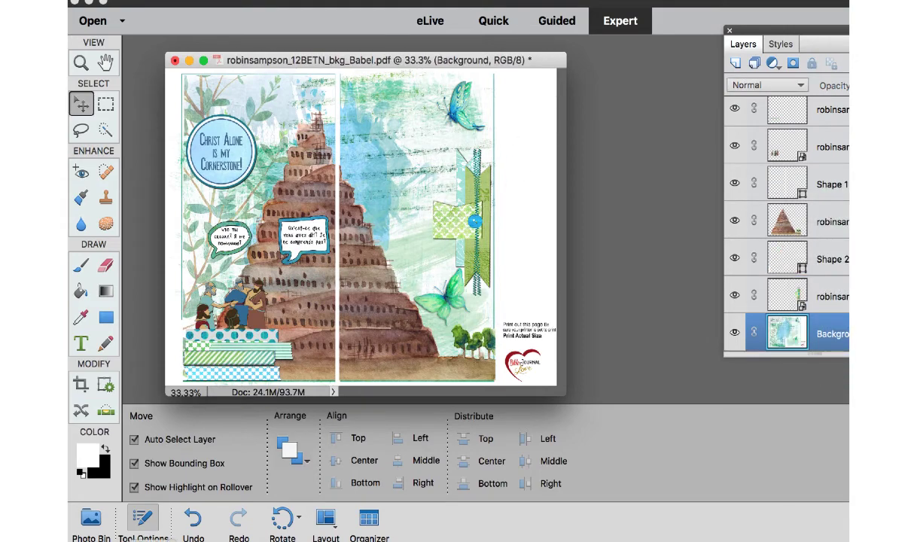
Add the "Tower of Babel" tag over the foot of the tower on the right-hand page.
click(90, 521)
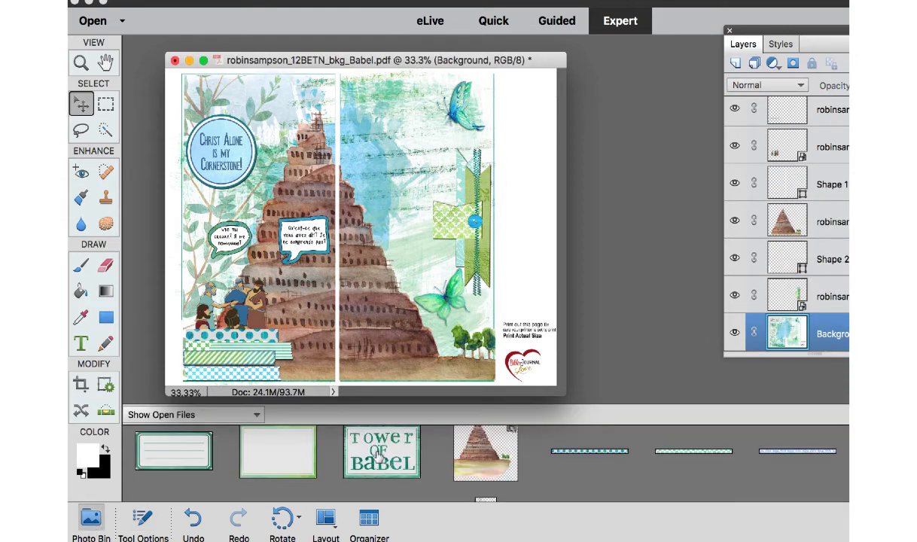
drag(360, 435, 416, 336)
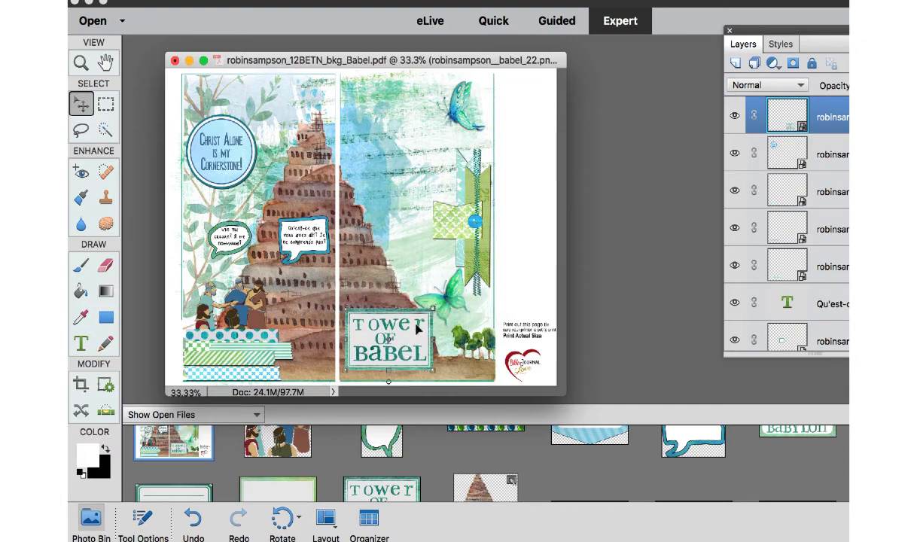
click(411, 228)
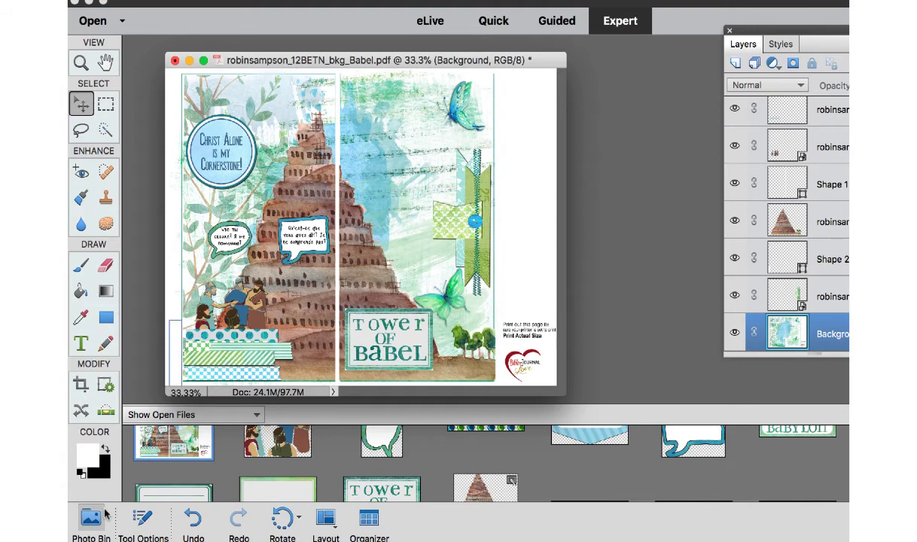
Add the "Babylon" tag above the cornerstone tag near the left-hand page's top edge and paste the copied layer style onto it.
scroll(557, 488, up, 2)
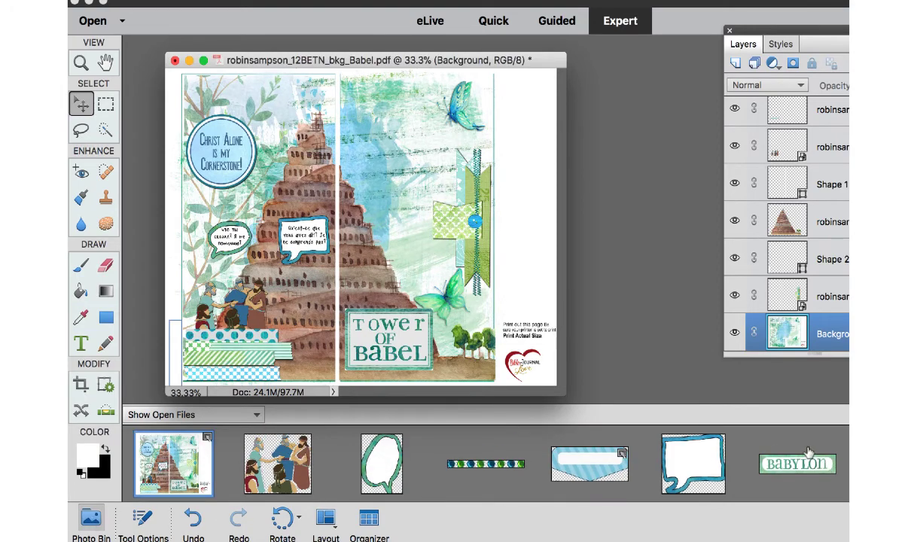
drag(769, 444, 391, 149)
drag(396, 233, 300, 103)
right_click(832, 333)
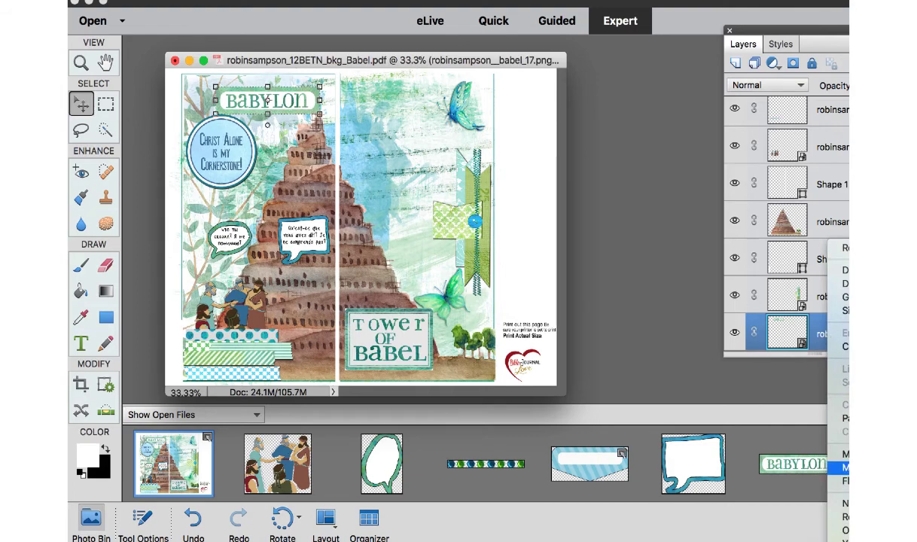
click(842, 418)
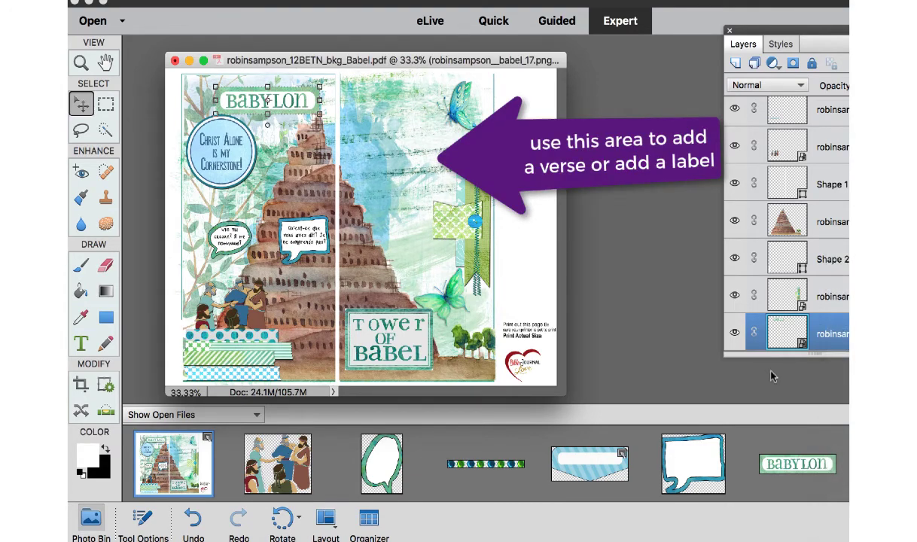
drag(285, 94, 274, 87)
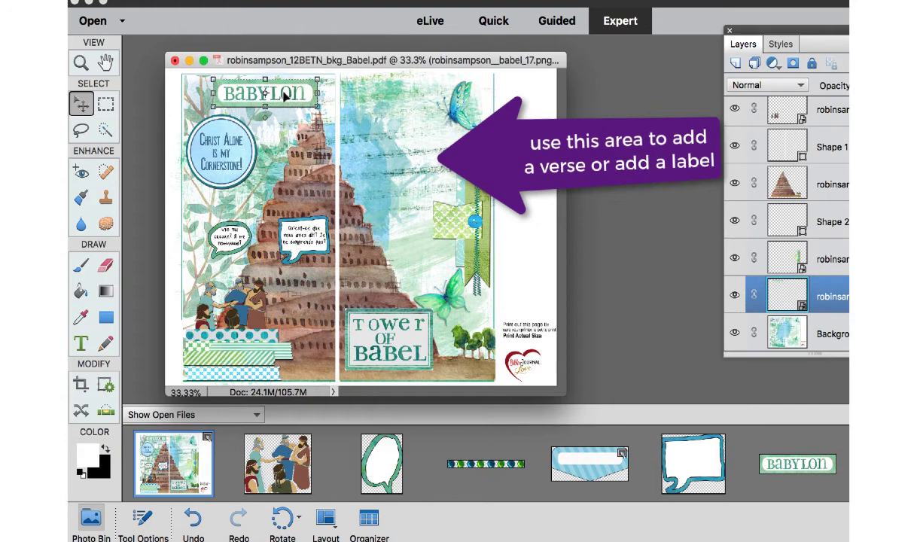
click(420, 176)
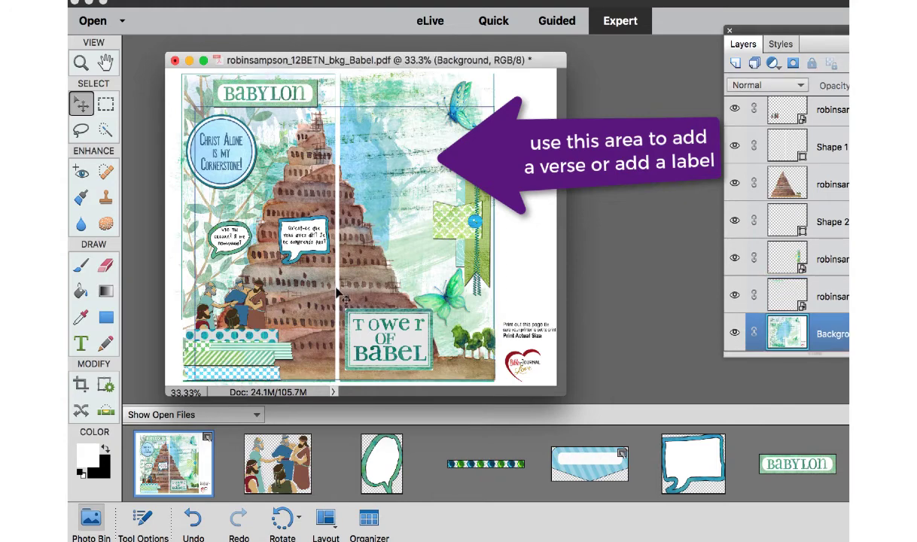
double_click(592, 475)
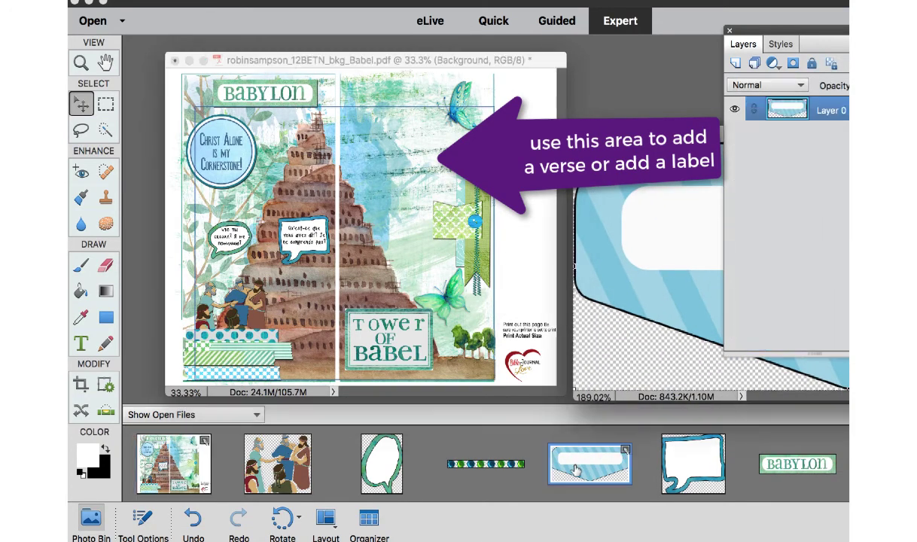
click(597, 134)
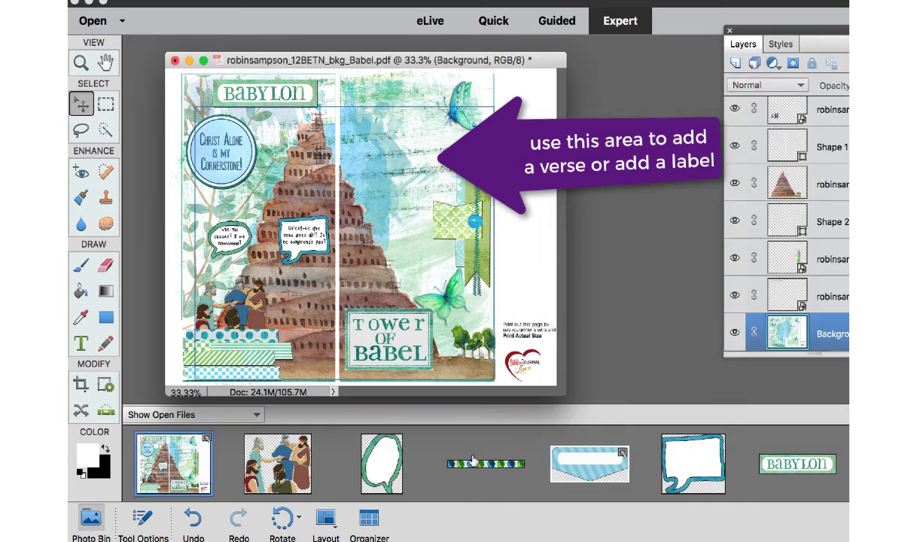
scroll(471, 467, down, 5)
scroll(471, 467, up, 5)
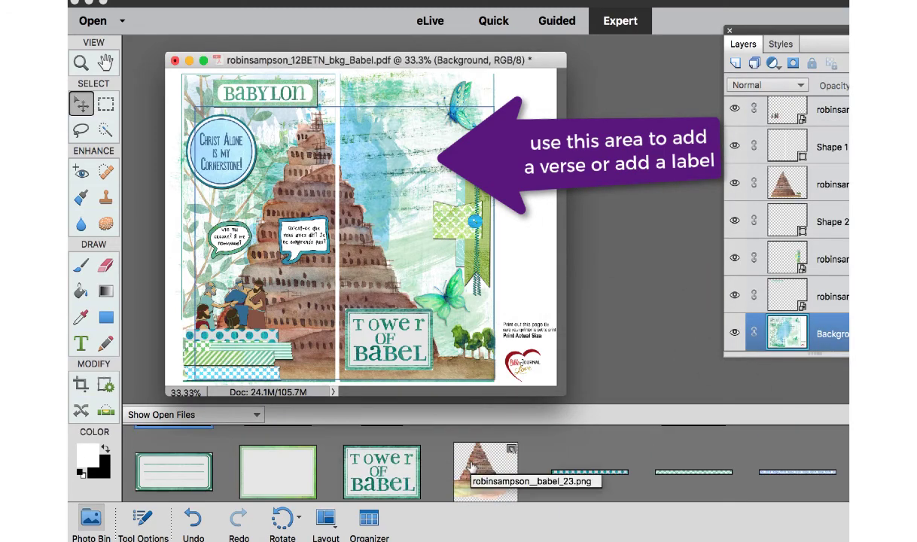
Copy the green lined label into the spread, close its source image and place the label on the upper right-hand page between tower and ribbon.
double_click(184, 461)
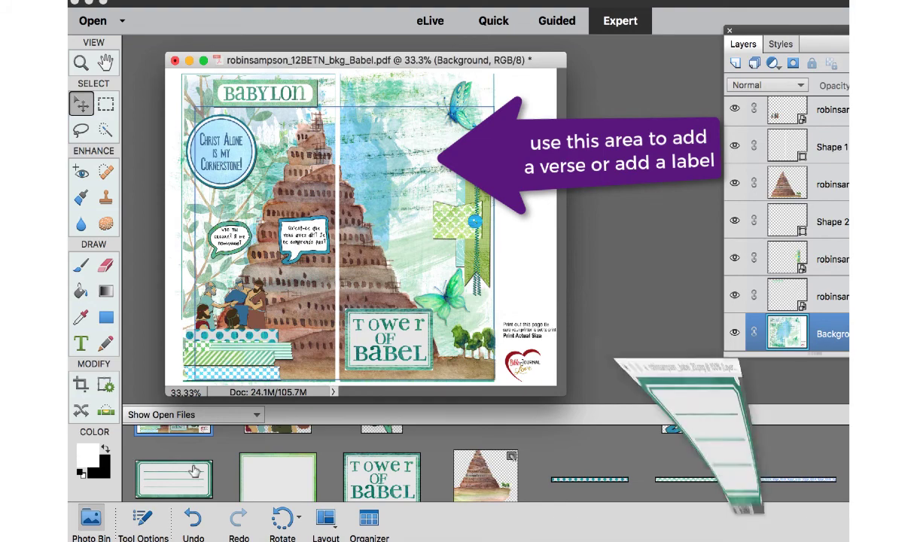
drag(542, 189, 341, 171)
click(607, 102)
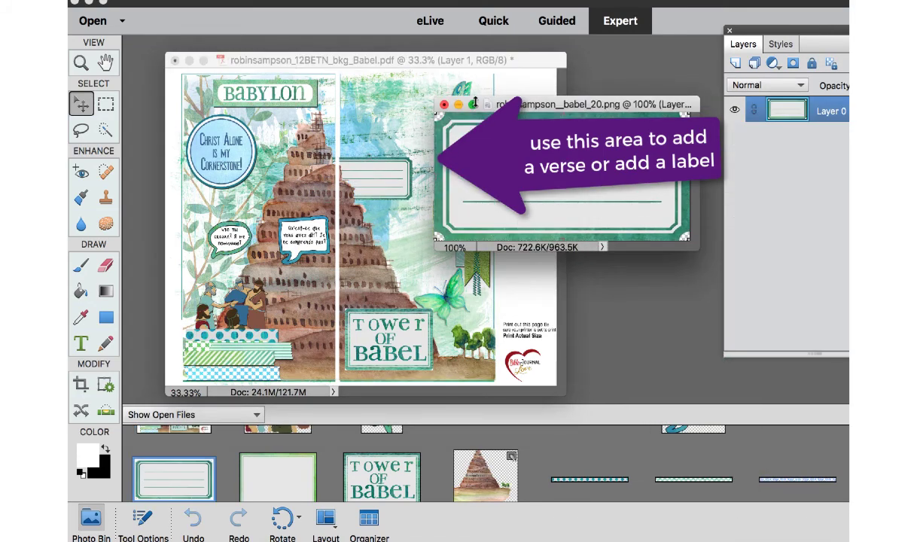
click(443, 106)
mouse_move(400, 179)
mouse_down()
mouse_move(429, 155)
mouse_move(426, 168)
mouse_move(391, 170)
mouse_up()
click(422, 112)
Paste the copied drop shadow layer style onto the lined label.
right_click(796, 303)
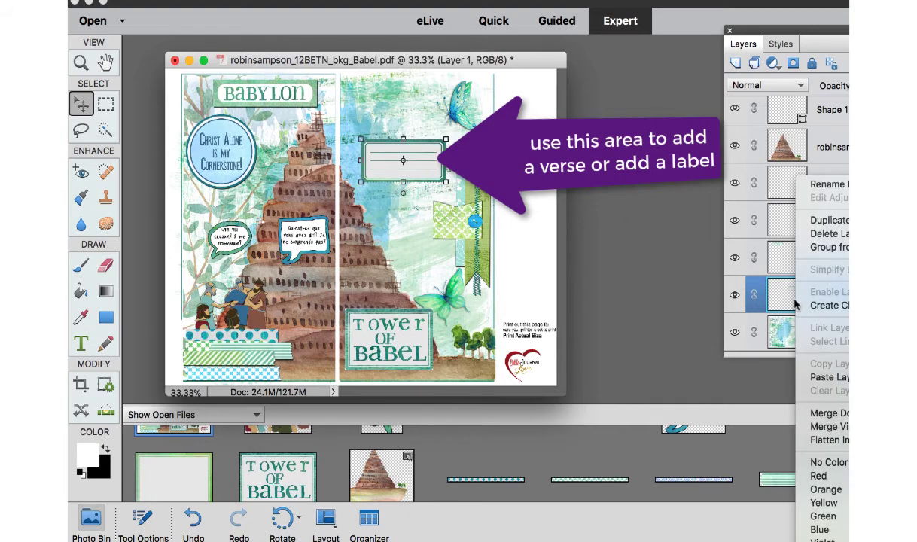
click(820, 378)
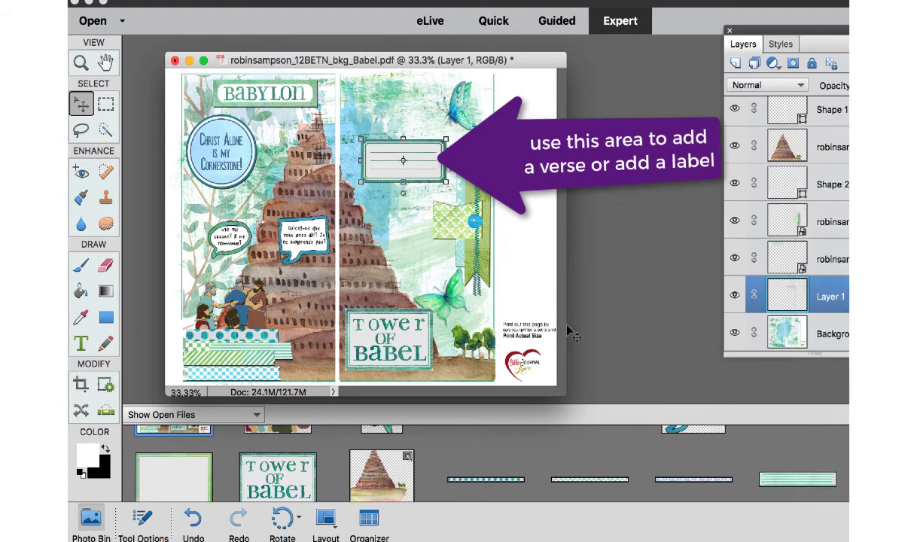
click(544, 256)
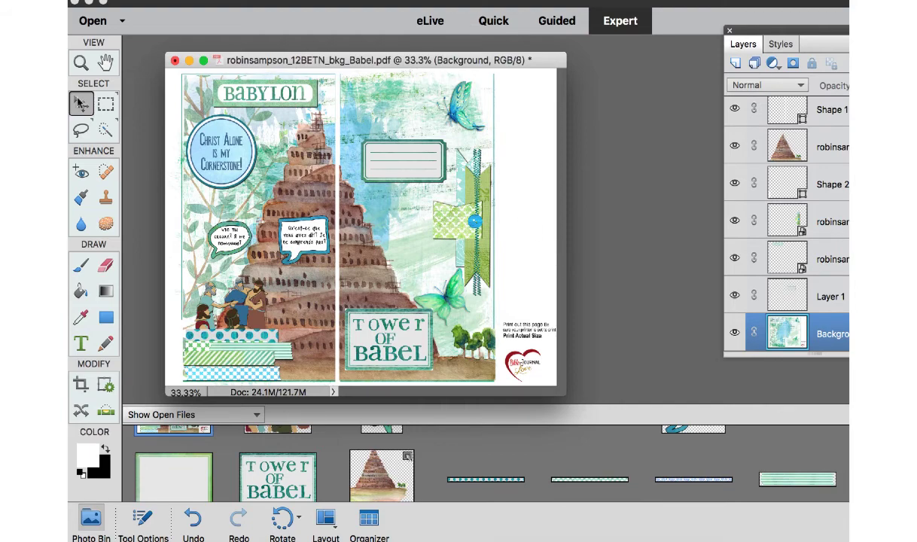
Crop the spread at both sides to the pages' outer edges, cutting off the white margin with the print note and logo.
click(80, 384)
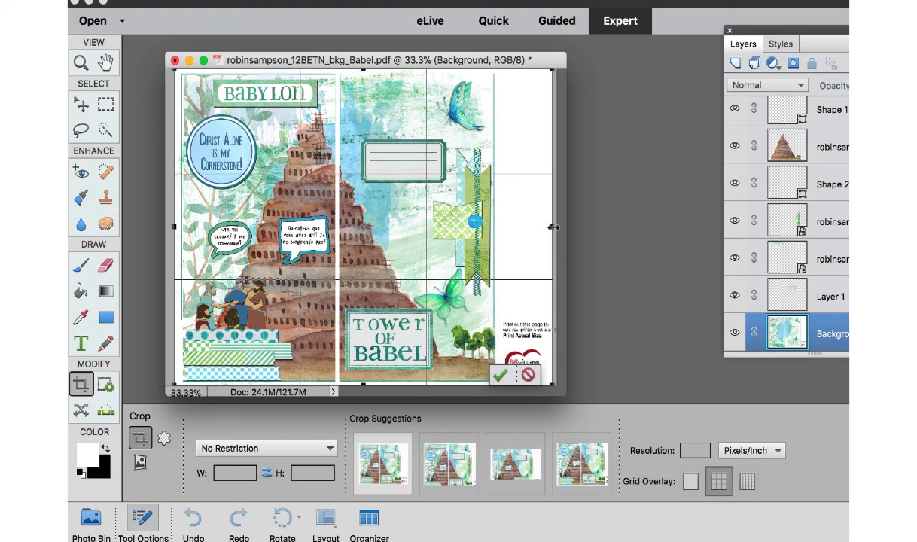
drag(551, 226, 495, 227)
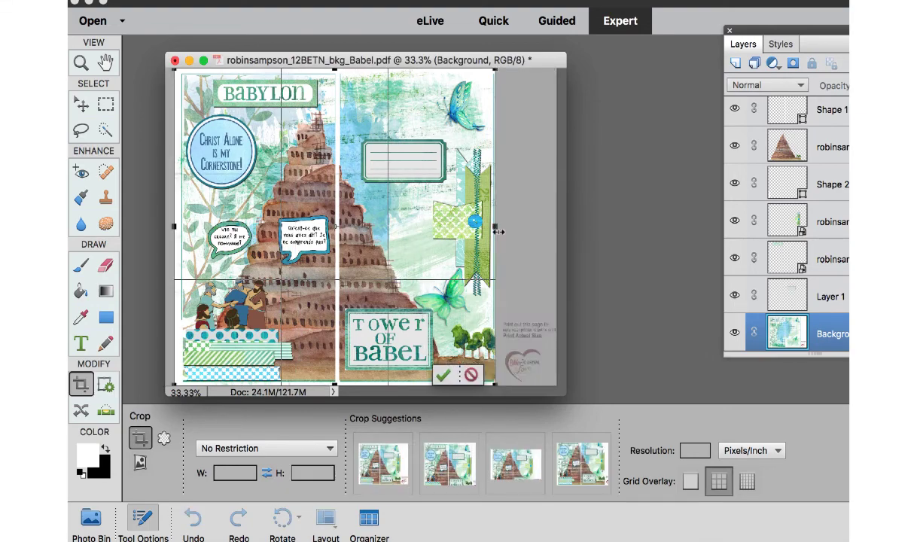
drag(171, 227, 181, 227)
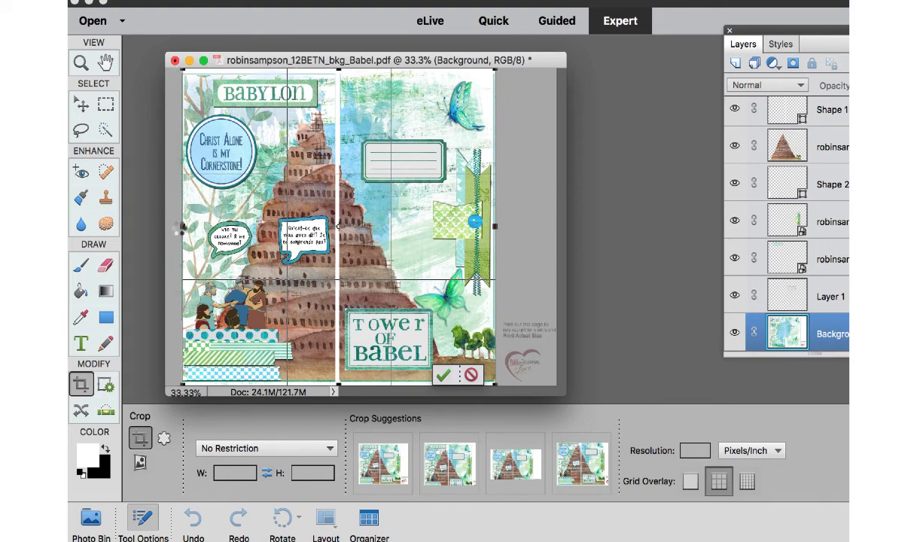
key(Return)
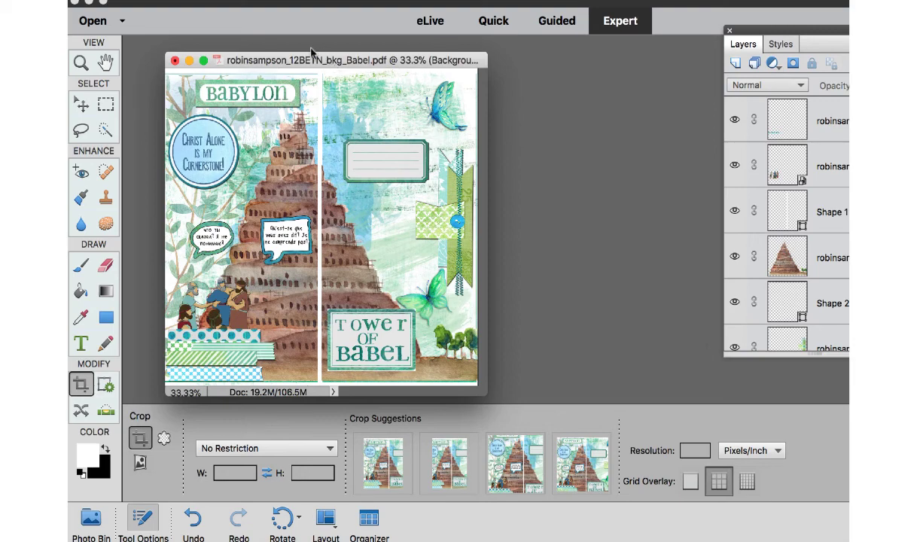
Move the French speech bubble with its text slightly down and outward, closer to the figures.
click(80, 105)
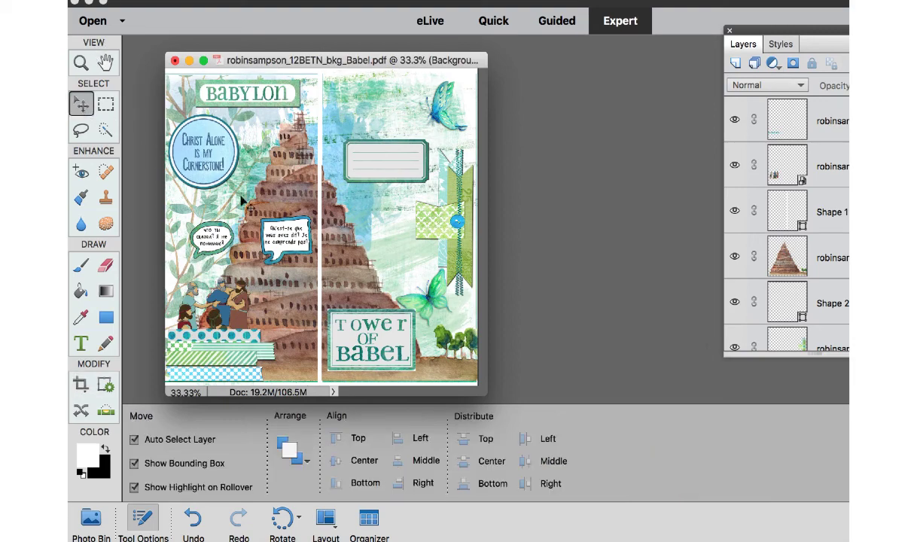
mouse_move(290, 230)
mouse_down()
mouse_move(261, 257)
mouse_move(297, 236)
mouse_move(273, 258)
mouse_move(278, 245)
mouse_up()
click(405, 247)
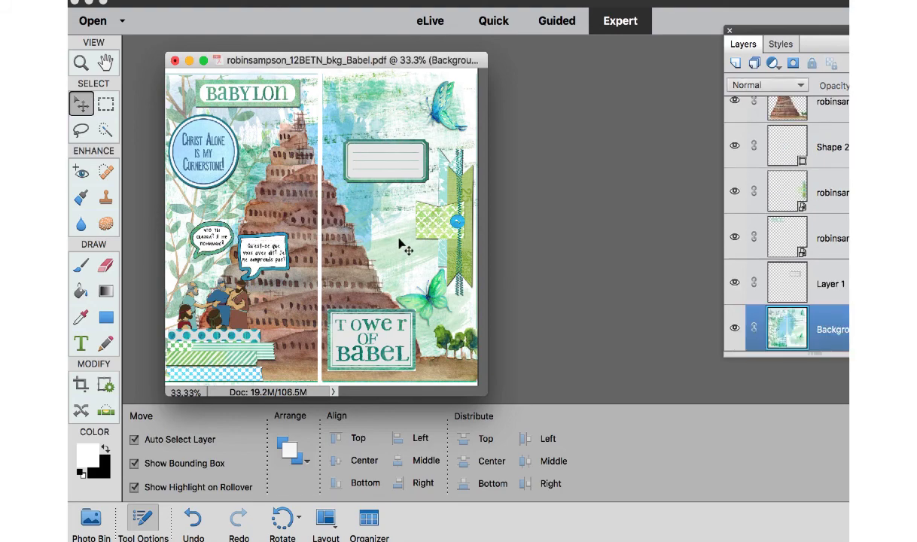